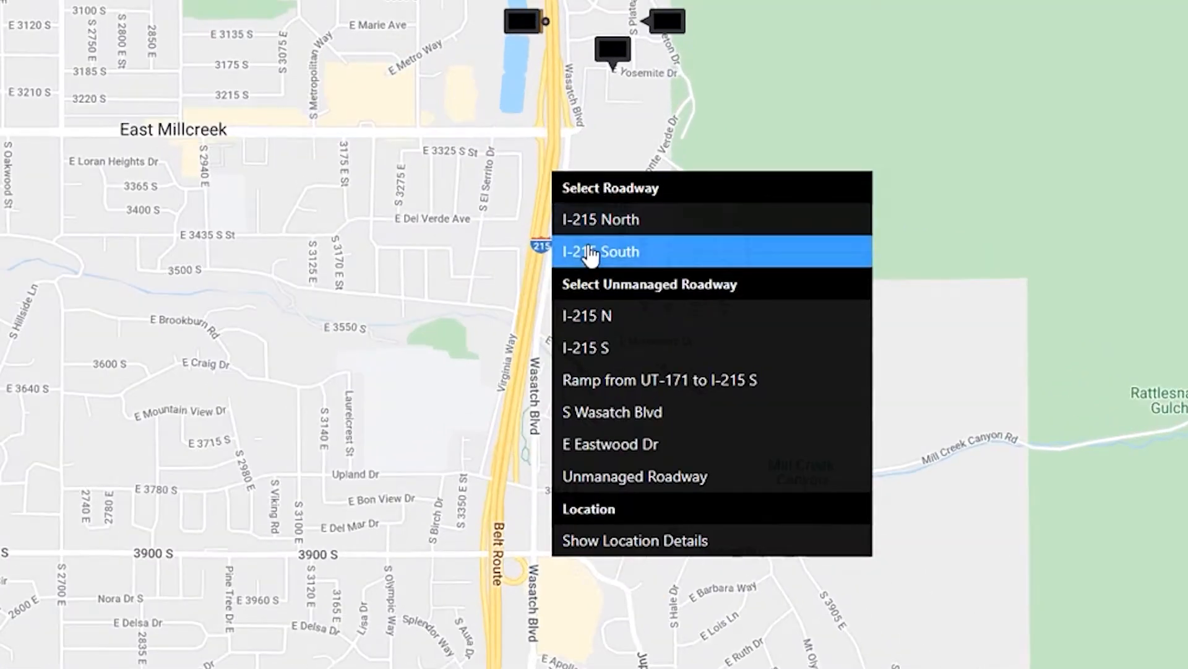
Add a Planned event on I-215 South at the chosen map location between Exit 3 and Exit 4
{"action": "left_click", "coordinate": [590, 252]}
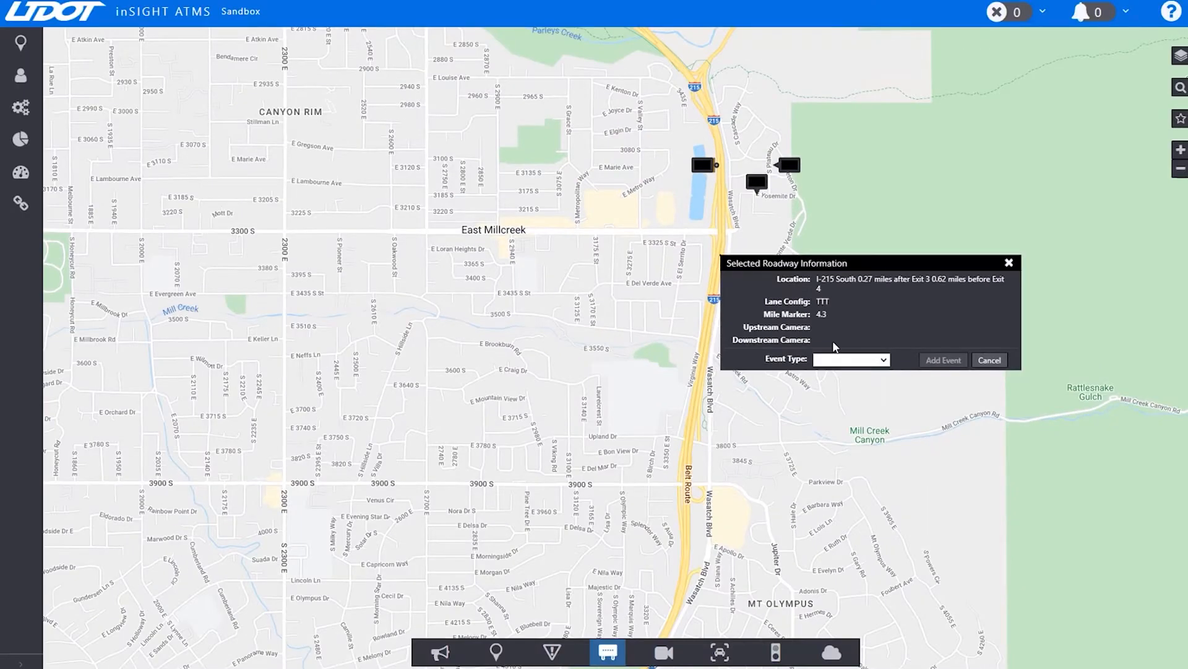
{"action": "left_click", "coordinate": [848, 360]}
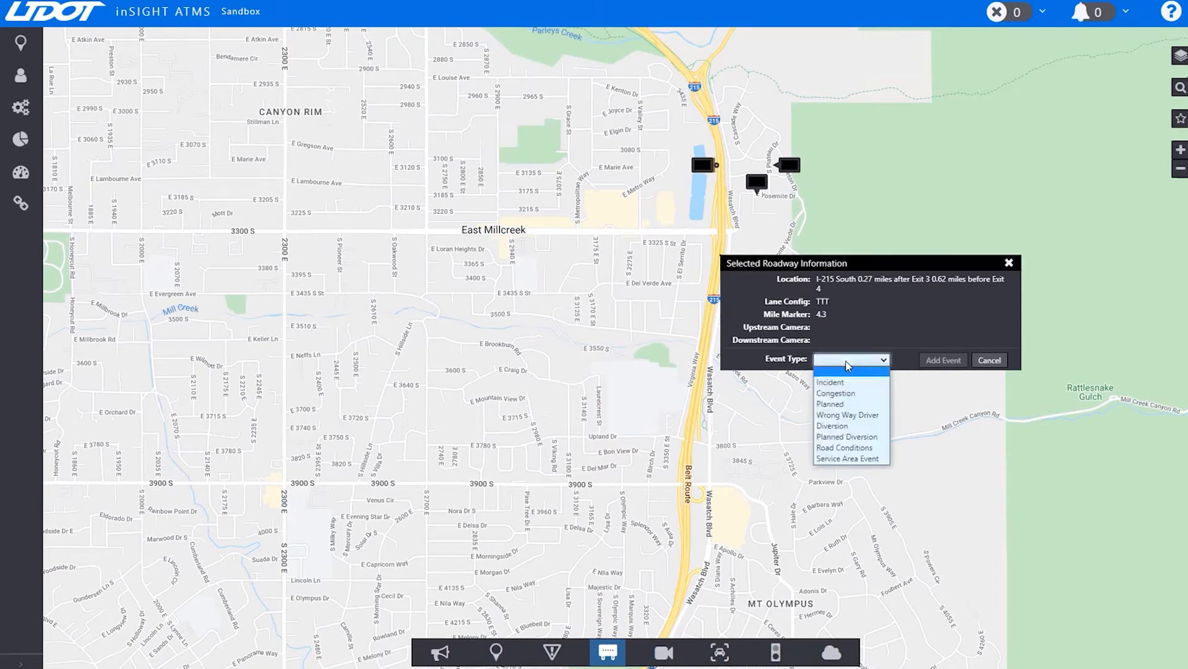
{"action": "left_click", "coordinate": [852, 404]}
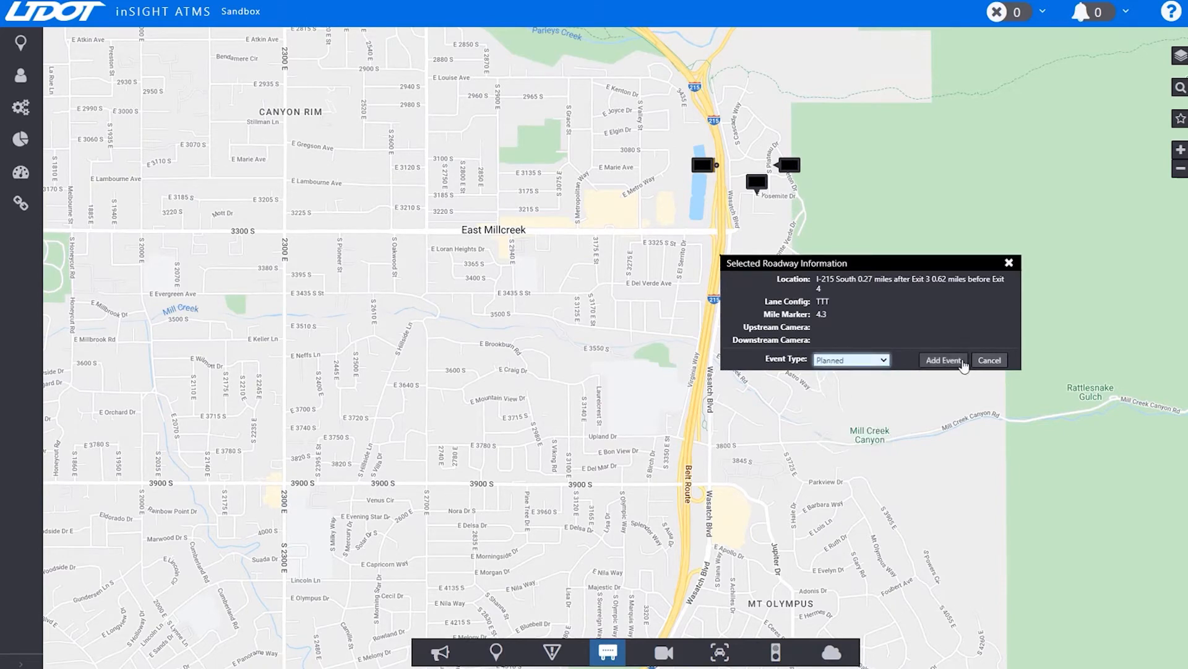
{"action": "left_click", "coordinate": [947, 359]}
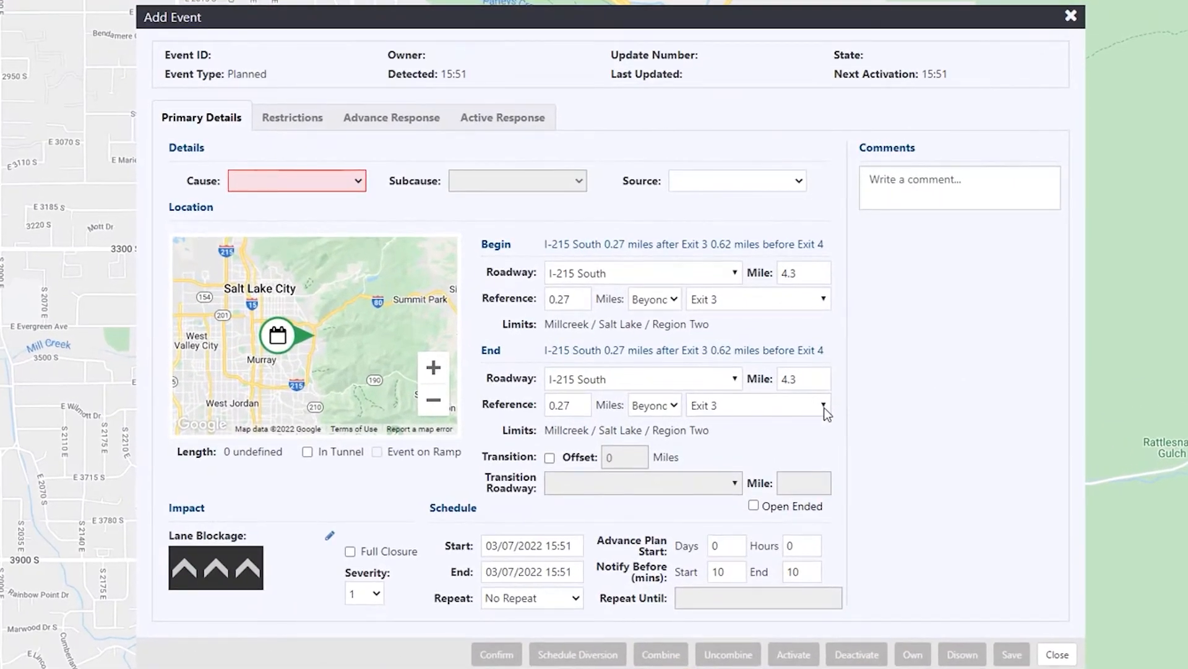
Set the event's end reference to Exit 4 and mark the leftmost lane as blocked
{"action": "left_click", "coordinate": [806, 406]}
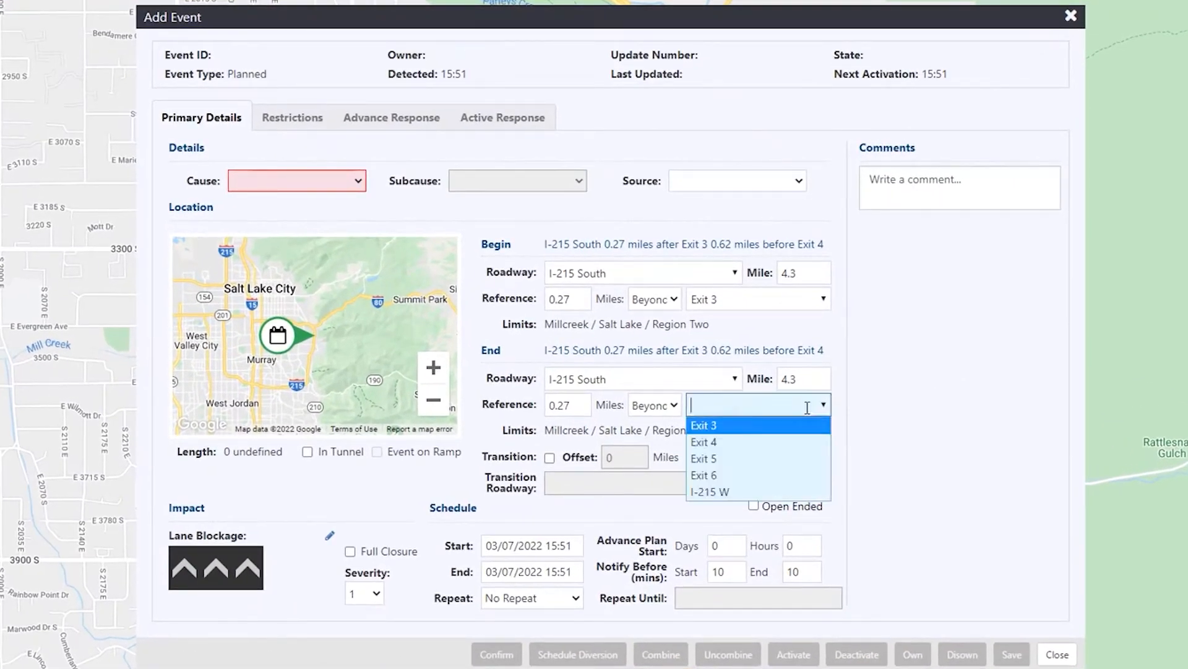
{"action": "left_click", "coordinate": [779, 443]}
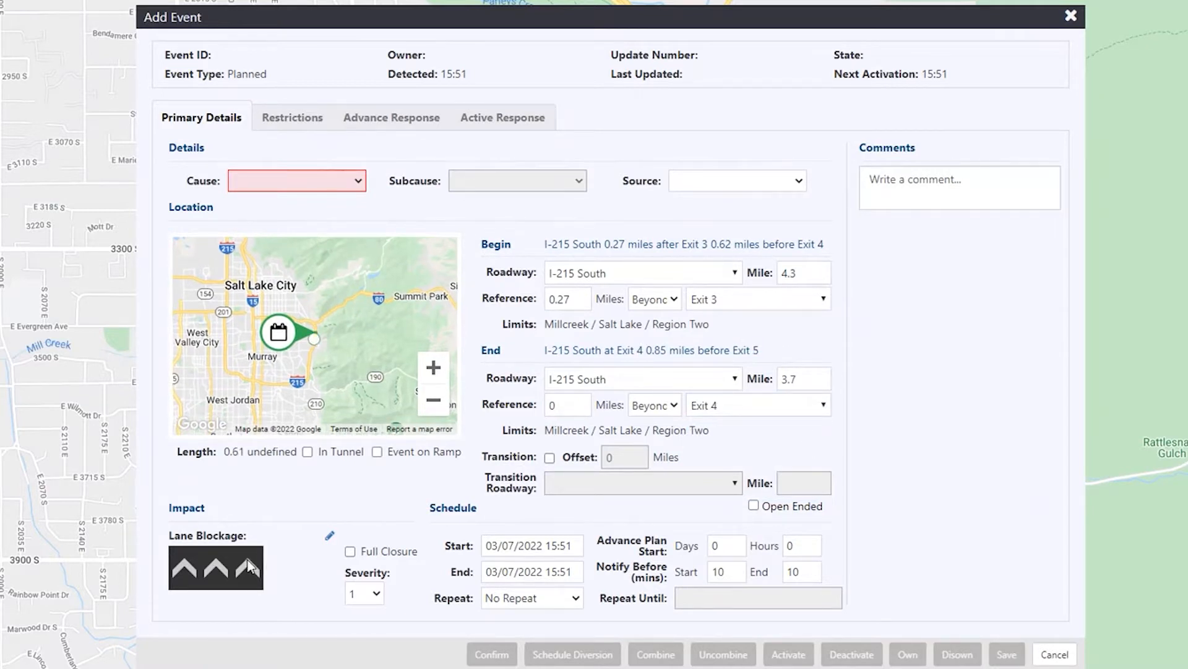
{"action": "left_click", "coordinate": [182, 573]}
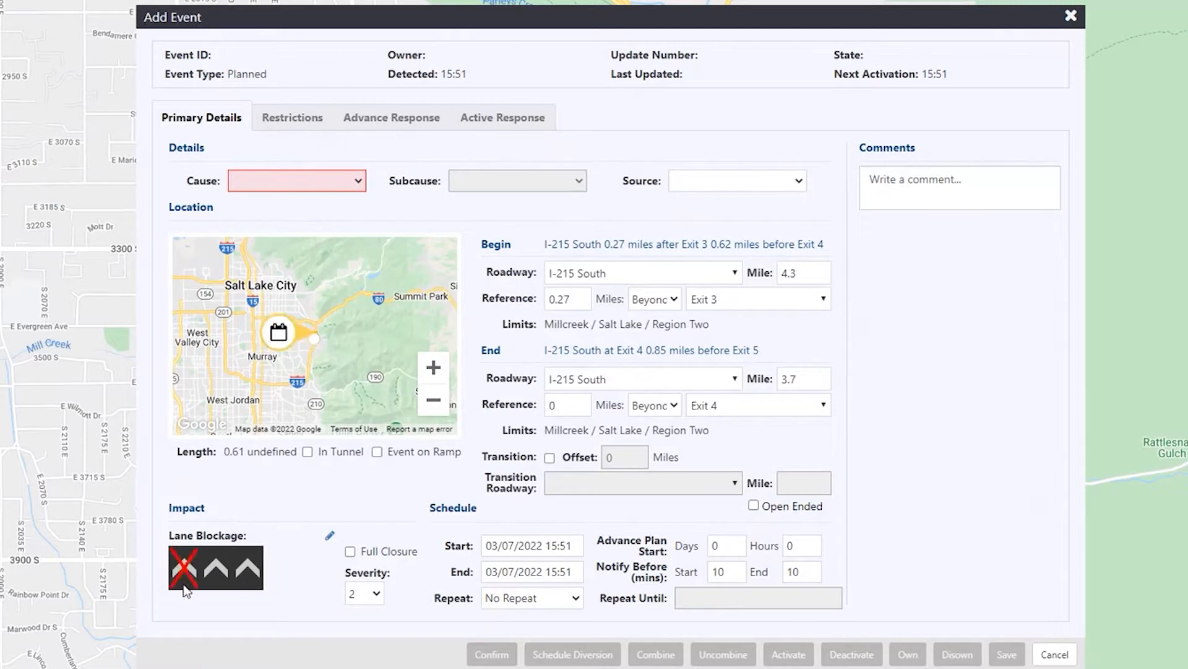
Set the event's cause to Road Work and its source to TMC Staff
{"action": "left_click", "coordinate": [312, 180]}
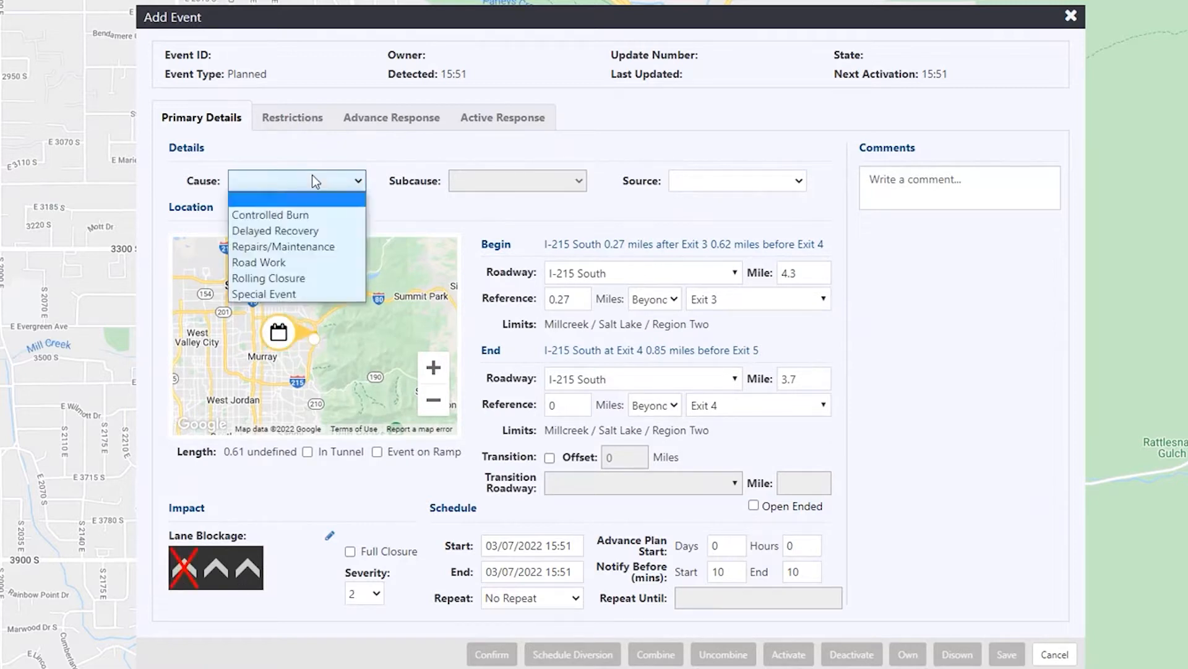
{"action": "left_click", "coordinate": [286, 263]}
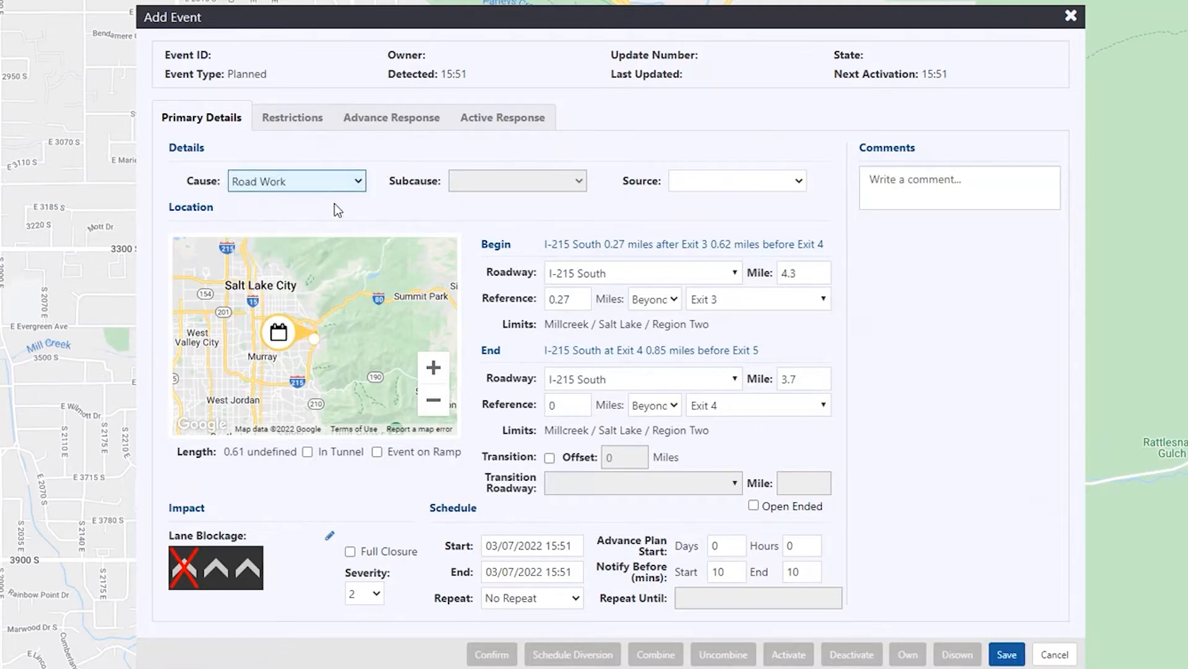
{"action": "left_click", "coordinate": [800, 194]}
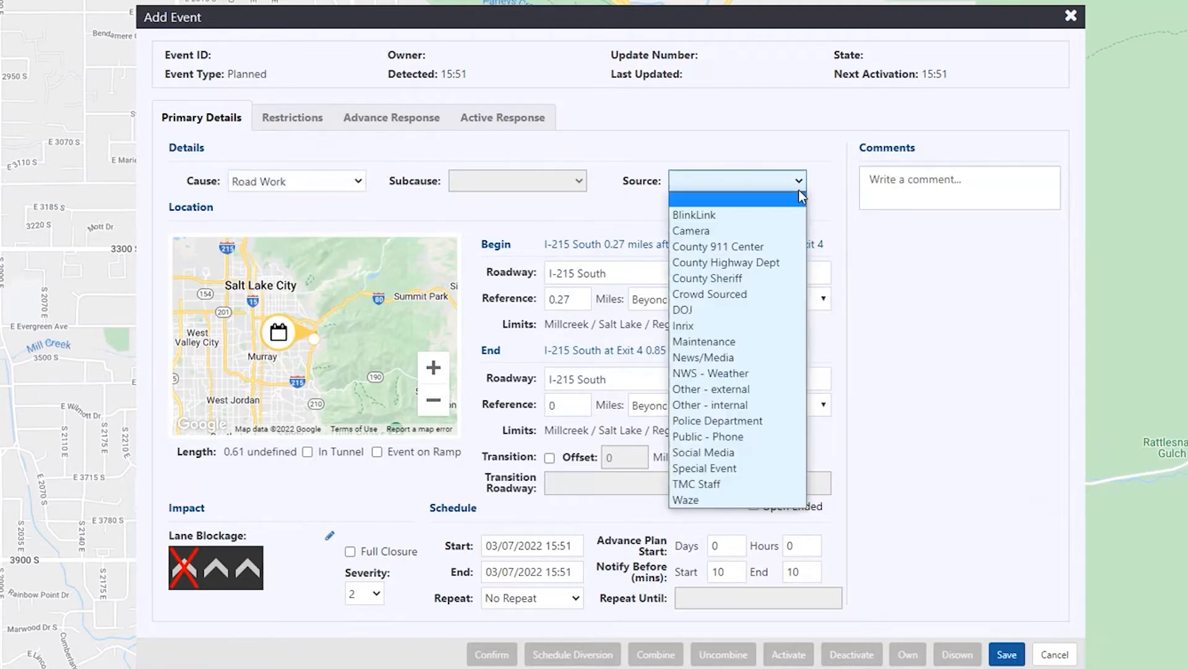
{"action": "left_click", "coordinate": [750, 486]}
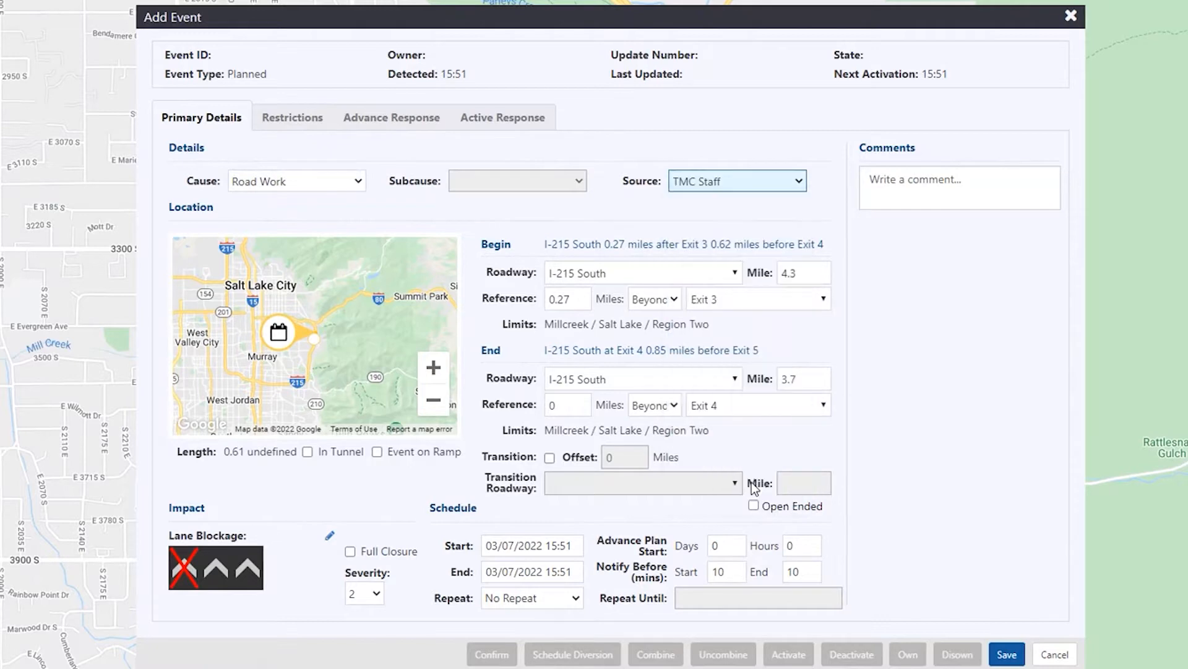
Schedule the event to start on 03/07/2022 at 16:00 and end the same day at 21:00
{"action": "left_click", "coordinate": [560, 546]}
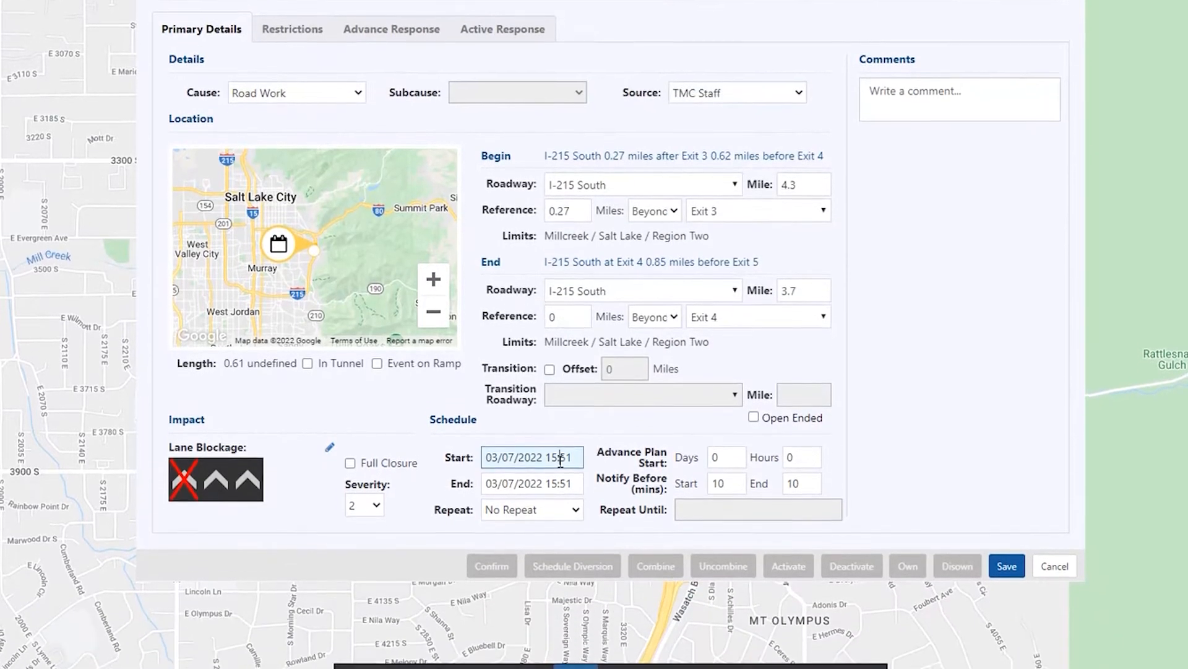
{"action": "mouse_move", "coordinate": [689, 626]}
{"action": "left_mouse_down"}
{"action": "mouse_move", "coordinate": [693, 614]}
{"action": "mouse_move", "coordinate": [708, 618]}
{"action": "left_mouse_up"}
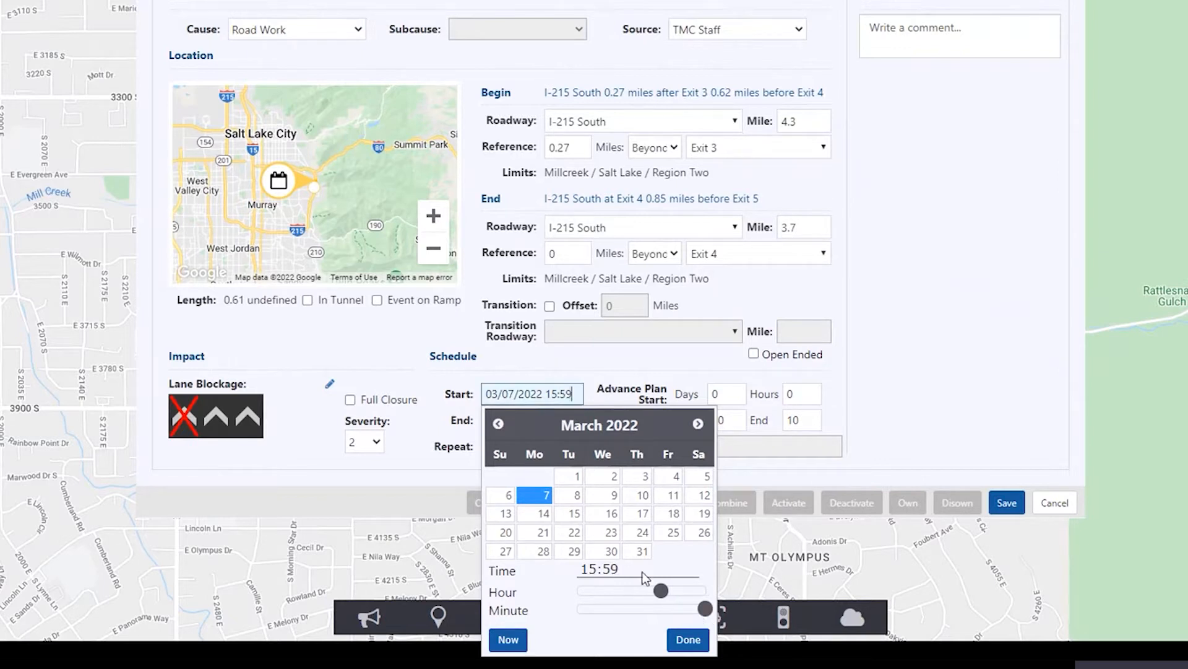
{"action": "left_click_drag", "start_coordinate": [661, 592], "coordinate": [542, 603]}
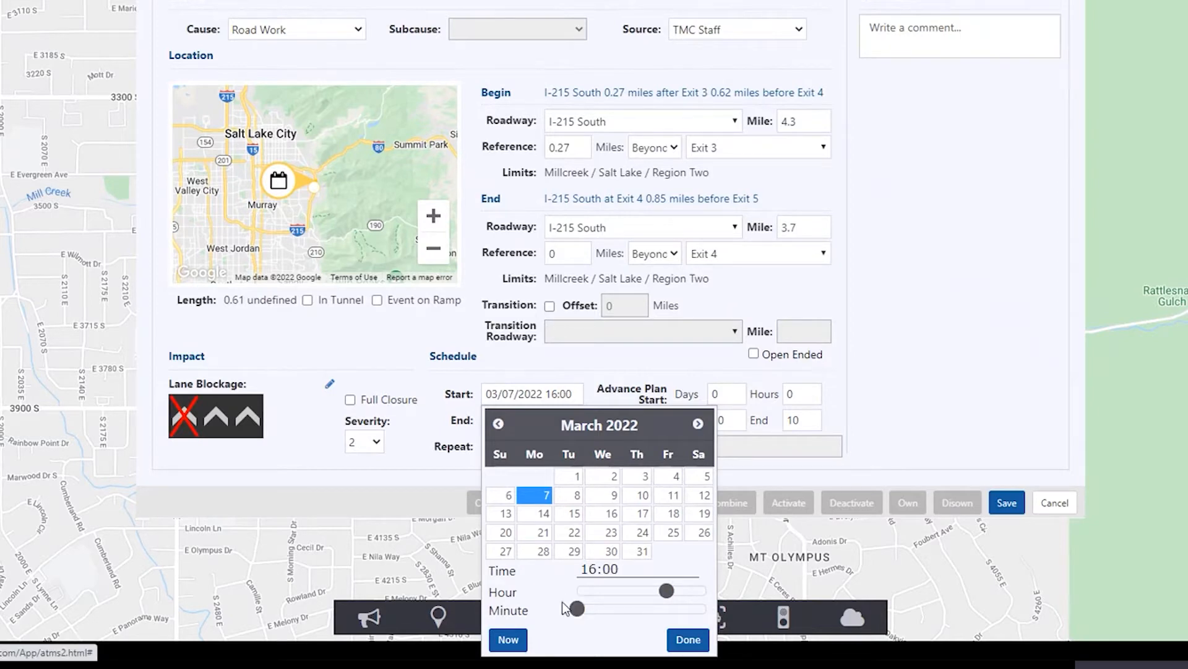
{"action": "left_click", "coordinate": [687, 639]}
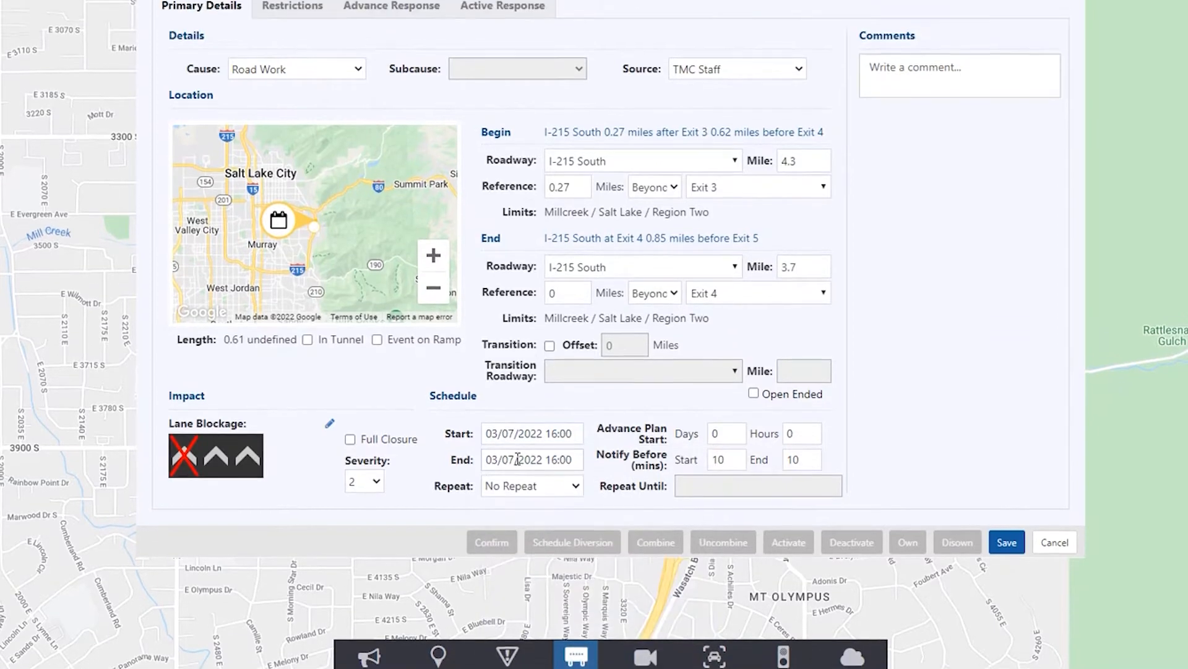
{"action": "left_click", "coordinate": [499, 421]}
{"action": "left_click_drag", "start_coordinate": [666, 475], "coordinate": [694, 495]}
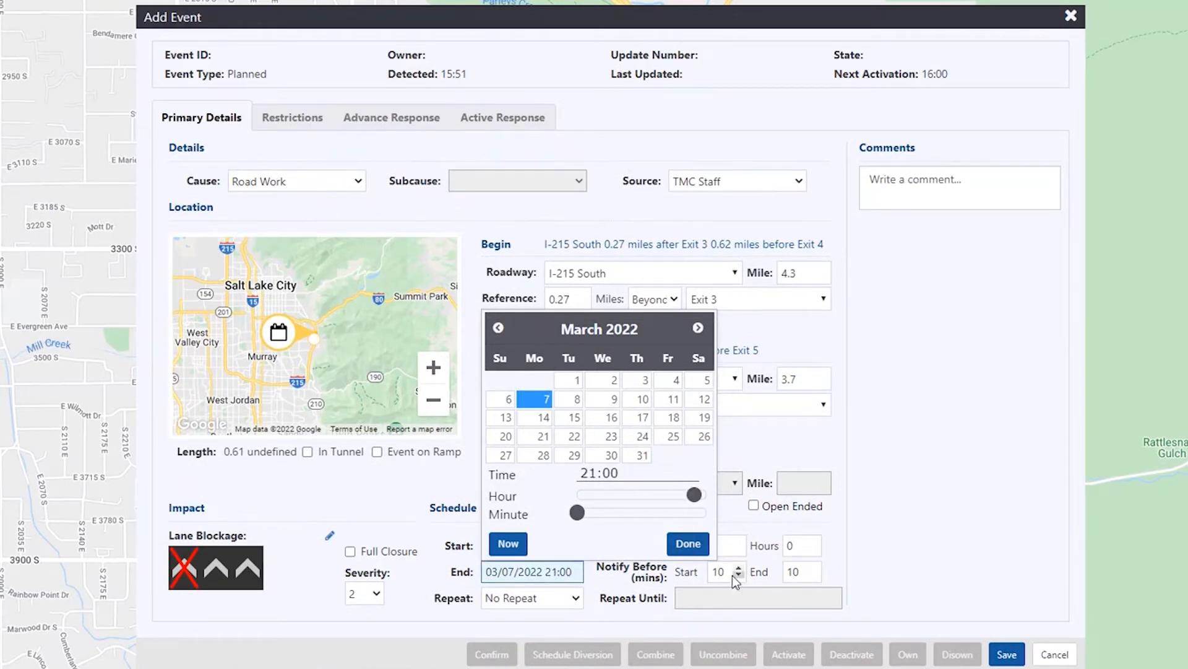
{"action": "left_click", "coordinate": [674, 544]}
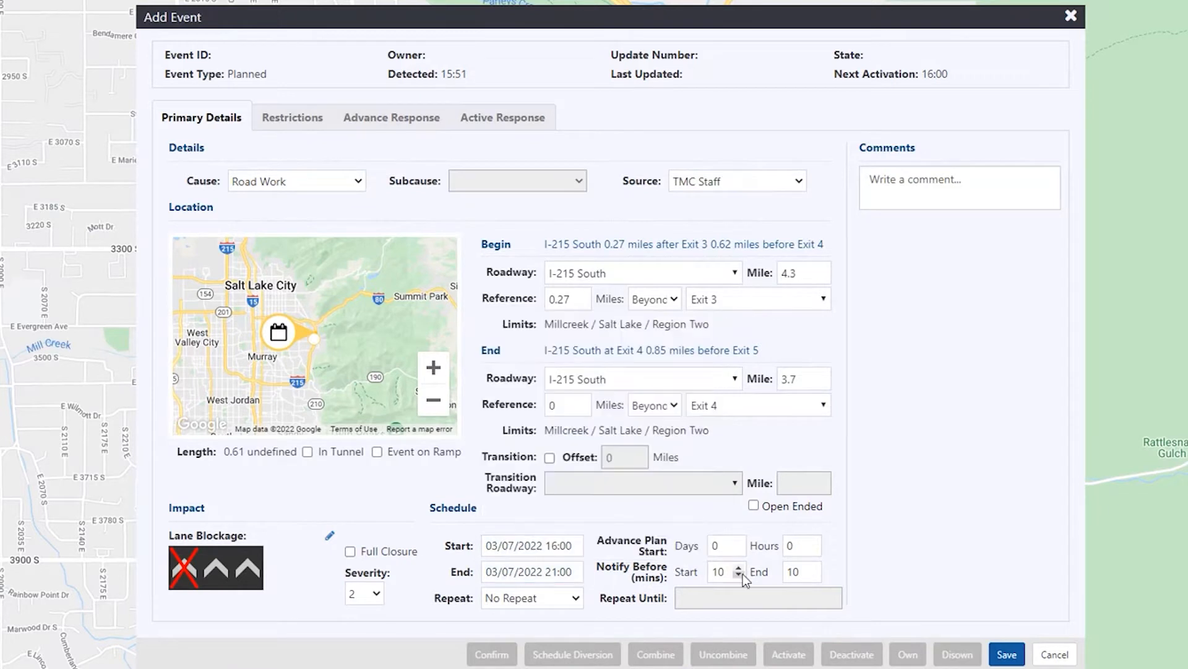
Set the start notification to 0 minutes before and the advance plan start to 1 day, saving the event
{"action": "double_click", "coordinate": [721, 571]}
{"action": "type", "text": "0"}
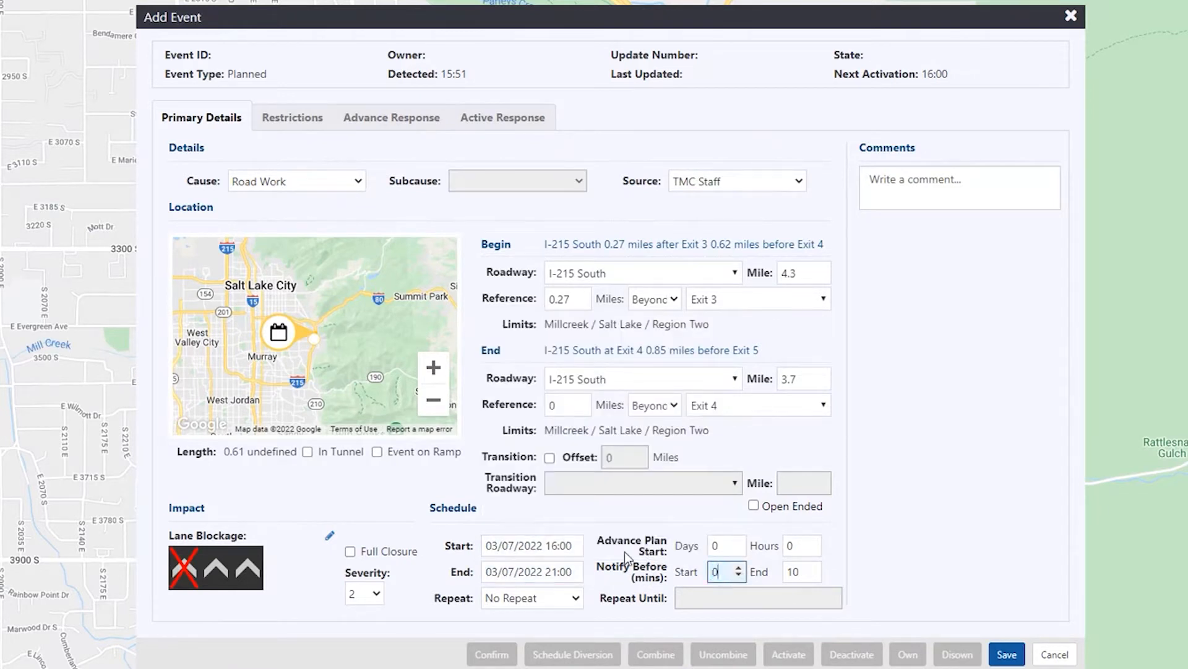
{"action": "left_click", "coordinate": [725, 545]}
{"action": "double_click", "coordinate": [725, 545]}
{"action": "type", "text": "1"}
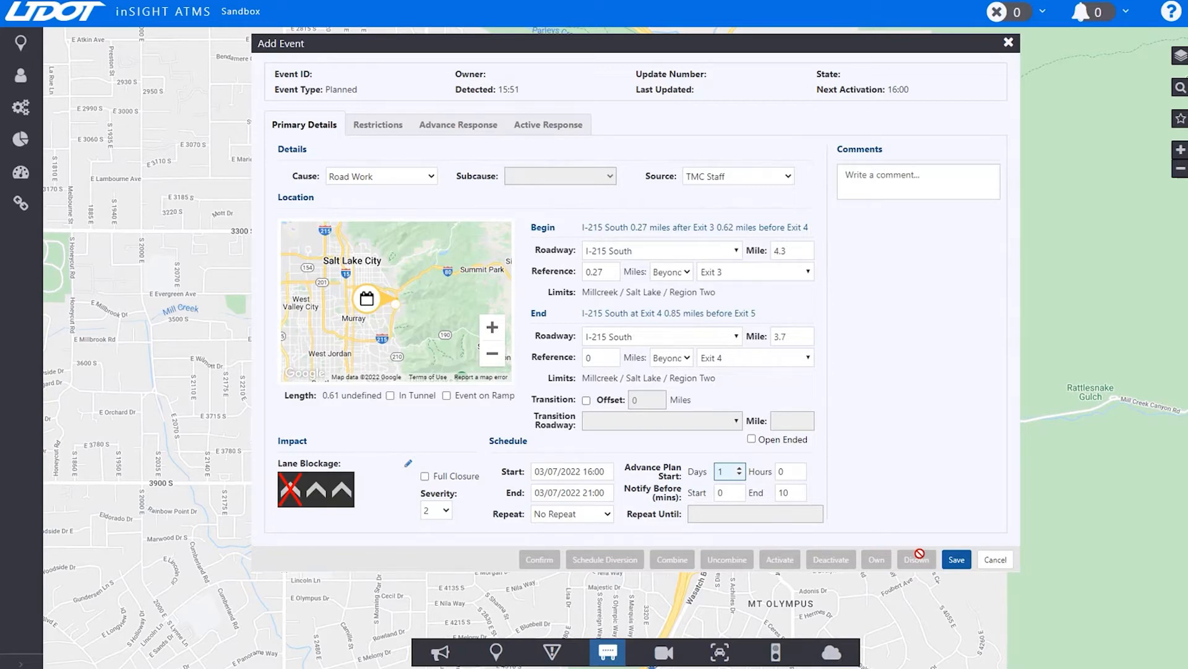
{"action": "left_click", "coordinate": [957, 560]}
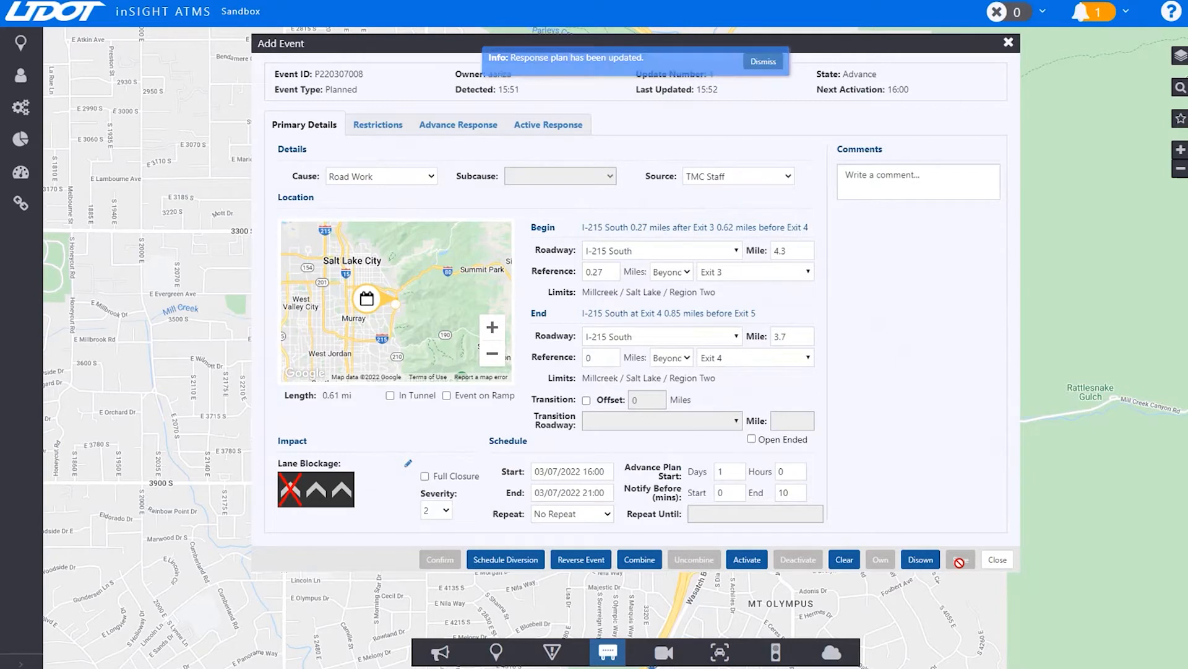
In the advance response's DMS map view, pick sign 100109 just north of the event for the plan
{"action": "left_click", "coordinate": [401, 127]}
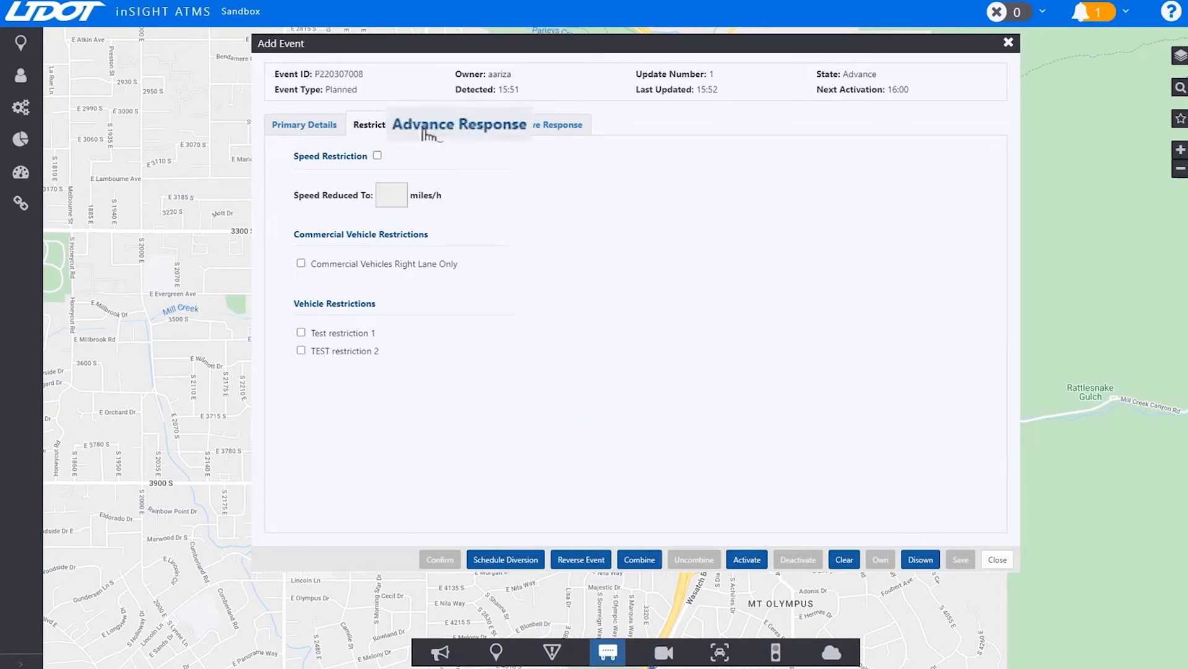
{"action": "left_click", "coordinate": [425, 130]}
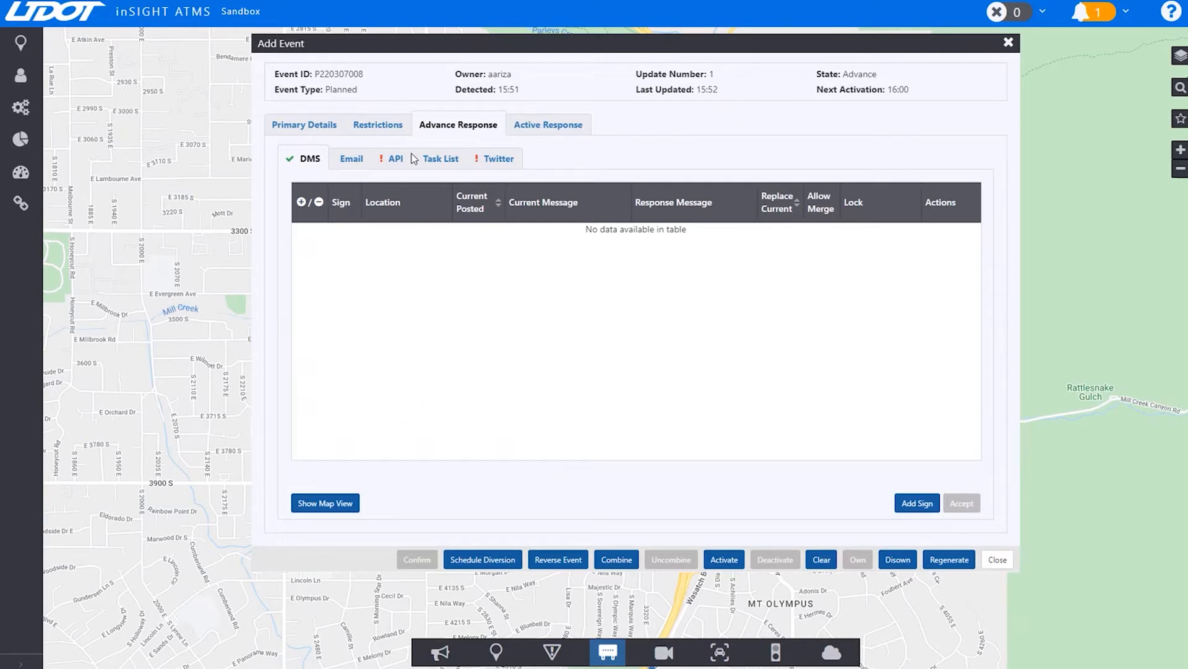
{"action": "left_click", "coordinate": [314, 508]}
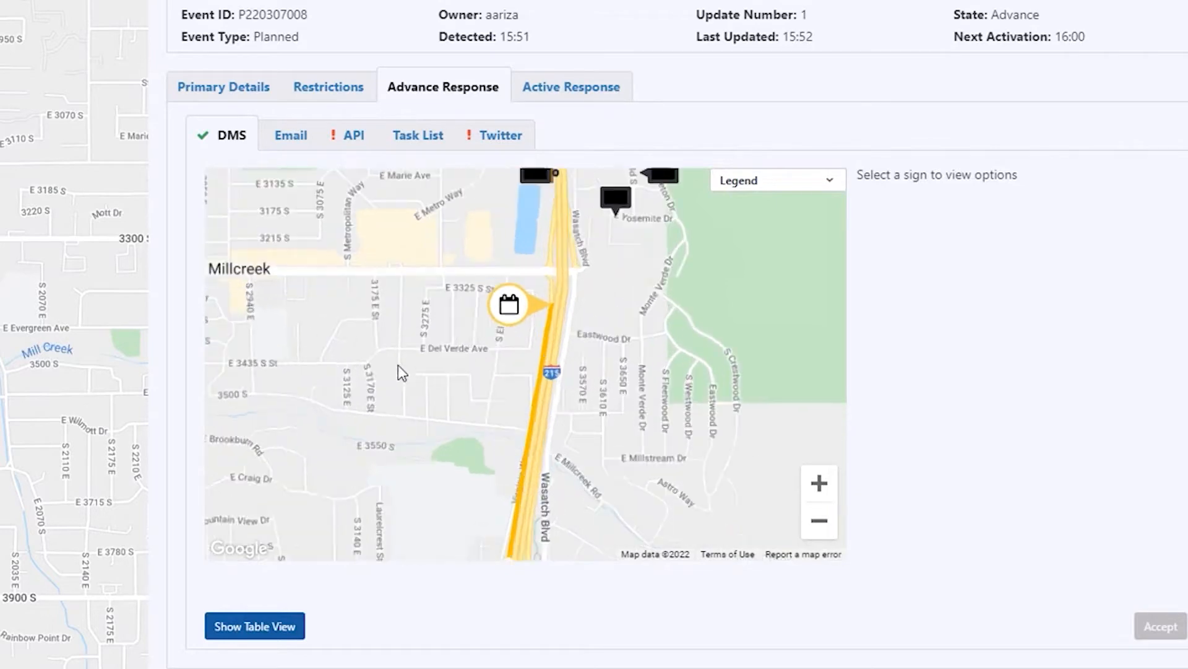
{"action": "scroll", "coordinate": [378, 370], "scroll_direction": "up", "scroll_amount": 2}
{"action": "scroll", "coordinate": [458, 294], "scroll_direction": "down", "scroll_amount": 2}
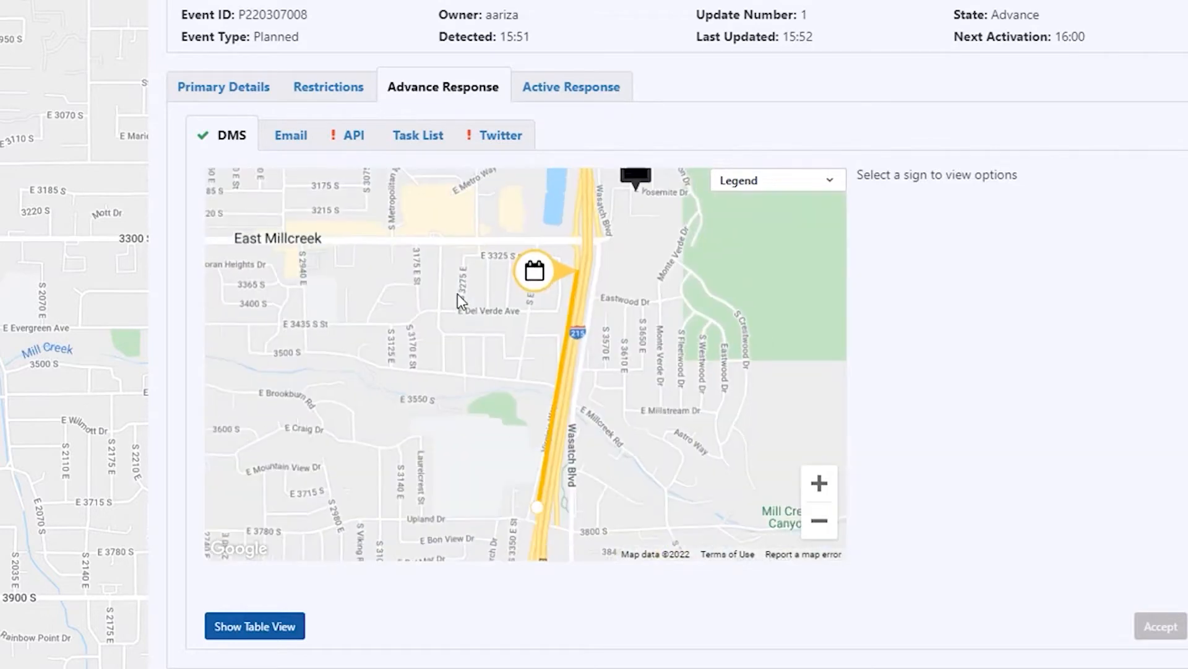
{"action": "scroll", "coordinate": [458, 294], "scroll_direction": "down", "scroll_amount": 1}
{"action": "left_click", "coordinate": [496, 226]}
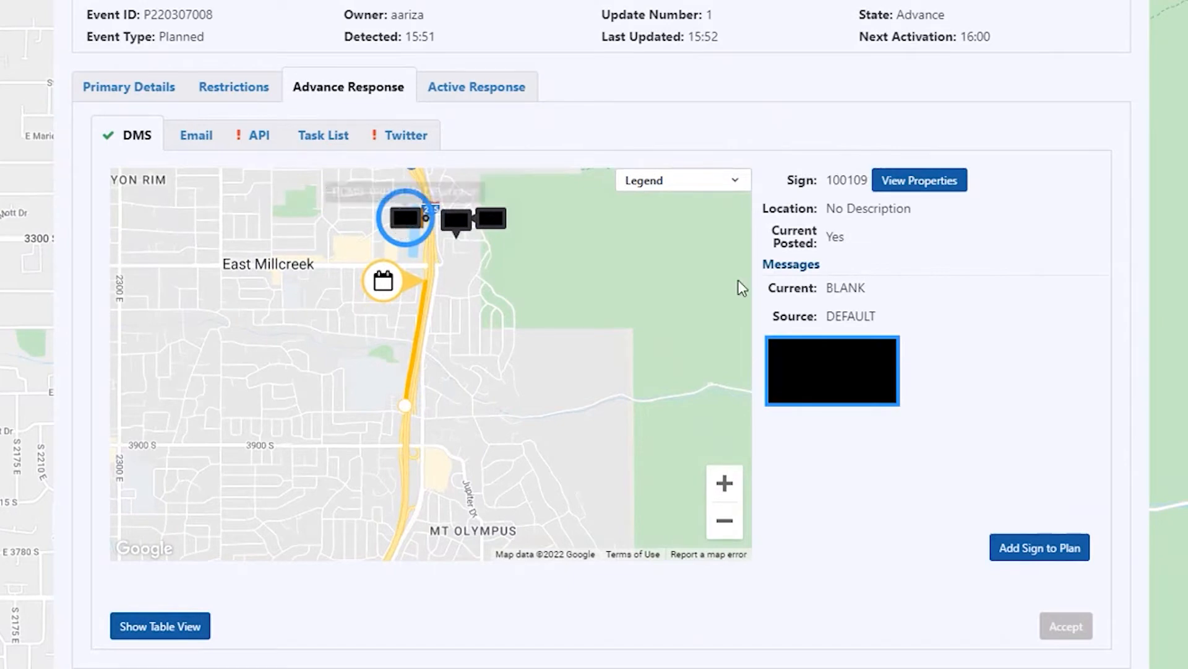
{"action": "left_click", "coordinate": [1013, 545]}
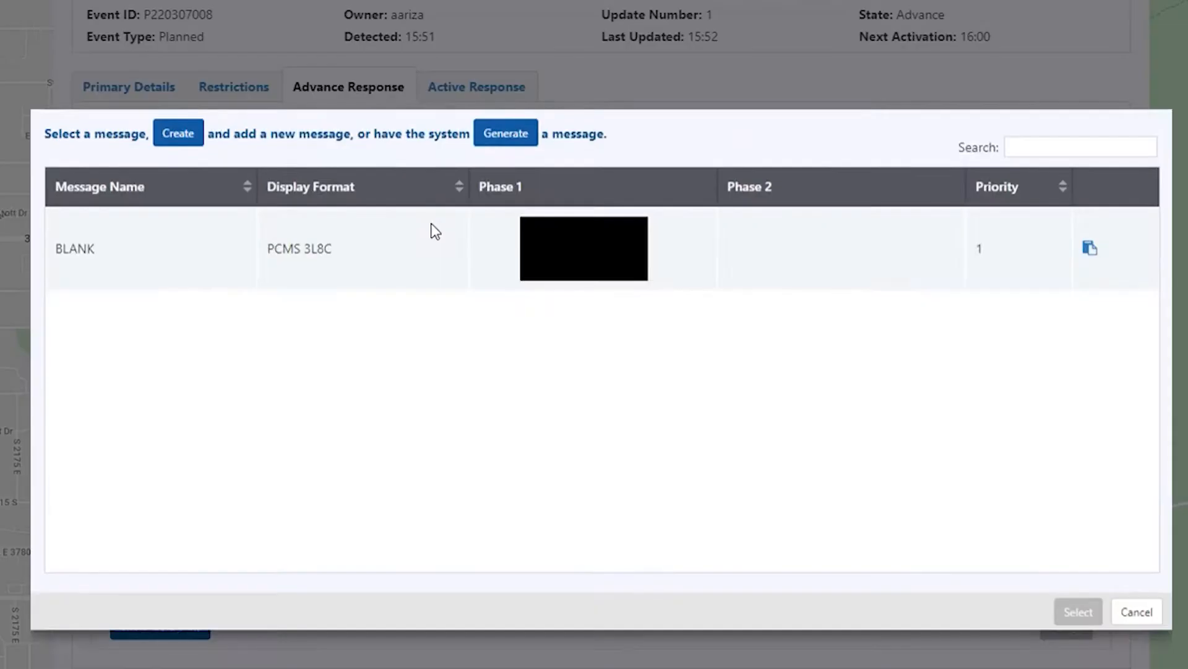
Create a new one-phase sign message with the lines LEFT LN, TO CLOSE and AT 4PM
{"action": "left_click", "coordinate": [187, 163]}
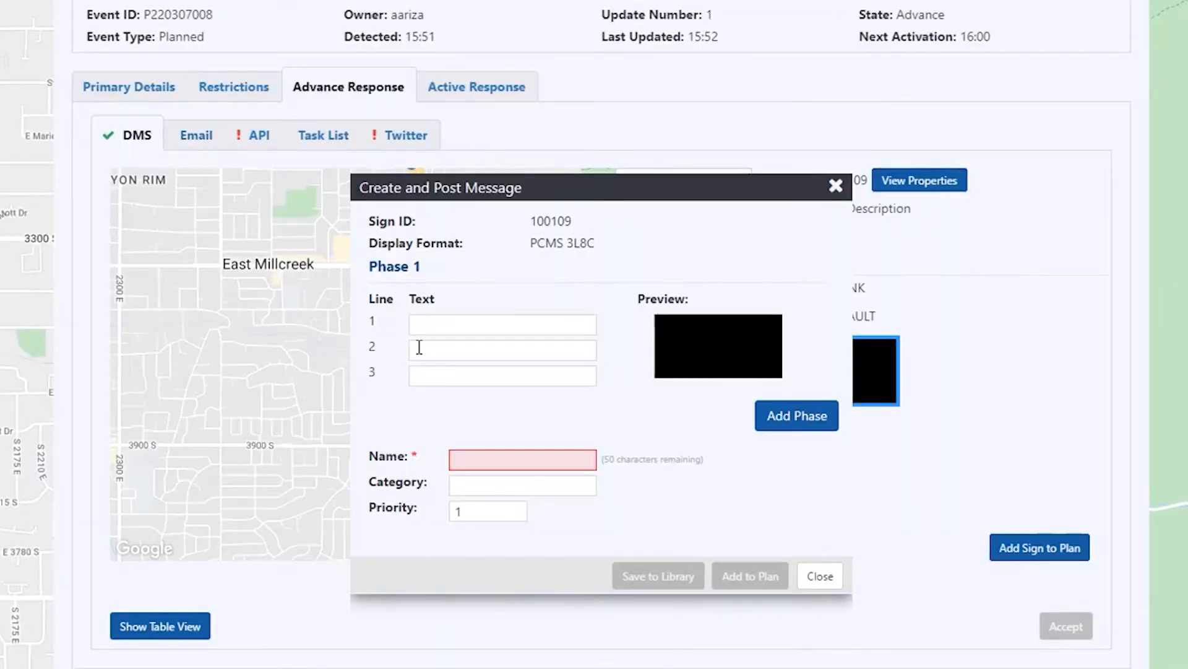
{"action": "left_click", "coordinate": [427, 326]}
{"action": "type", "text": "LEFT LN"}
{"action": "key", "text": "Tab"}
{"action": "type", "text": "TO CLOSE"}
{"action": "key", "text": "Tab"}
{"action": "type", "text": "AT "}
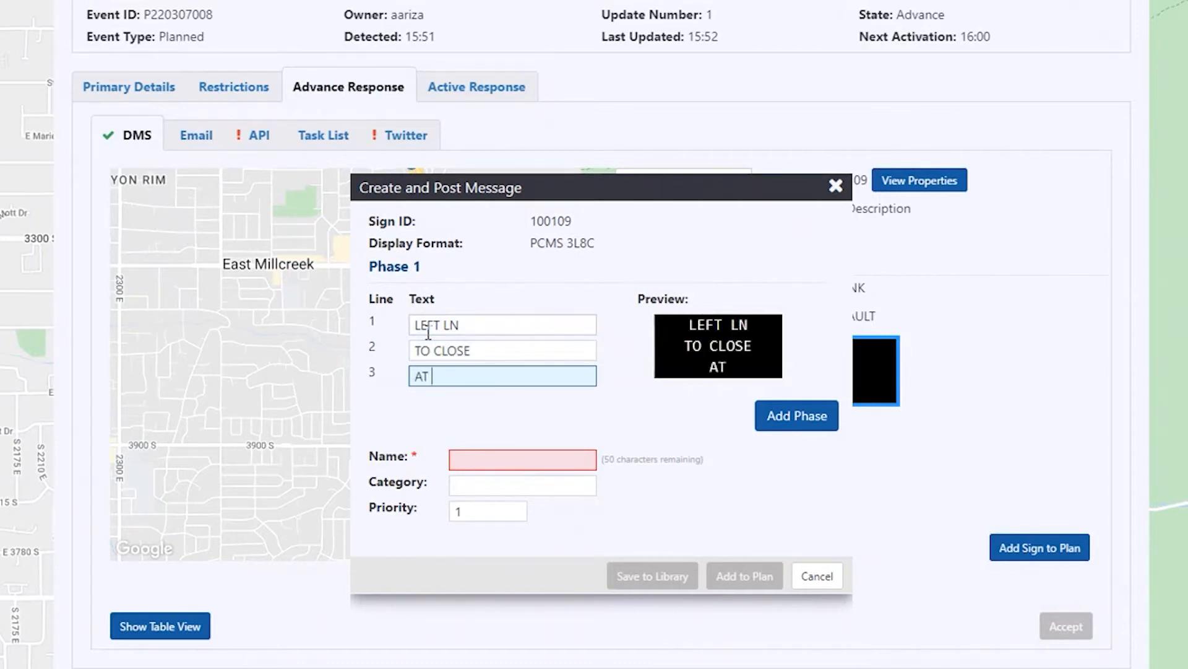
{"action": "type", "text": "4PM"}
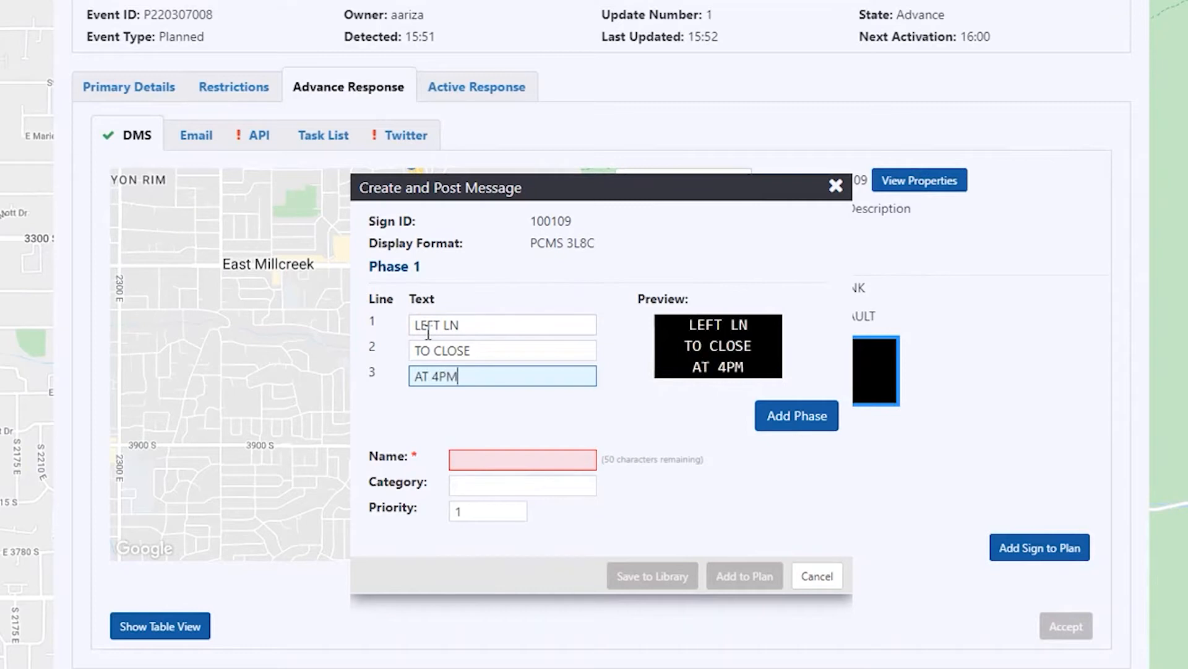
Add the sign message to the plan under the name "test demo message" and accept the DMS response
{"action": "left_click", "coordinate": [483, 463]}
{"action": "type", "text": "tes demo"}
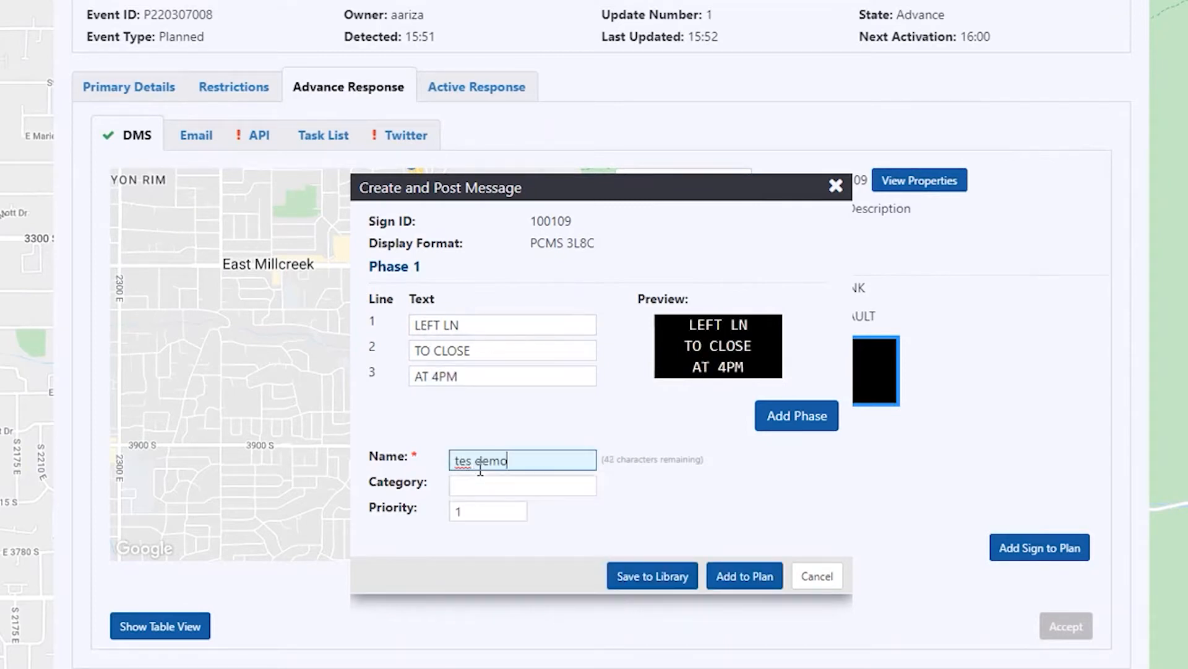
{"action": "type", "text": " message"}
{"action": "left_click", "coordinate": [472, 461]}
{"action": "type", "text": "t"}
{"action": "left_click", "coordinate": [745, 585]}
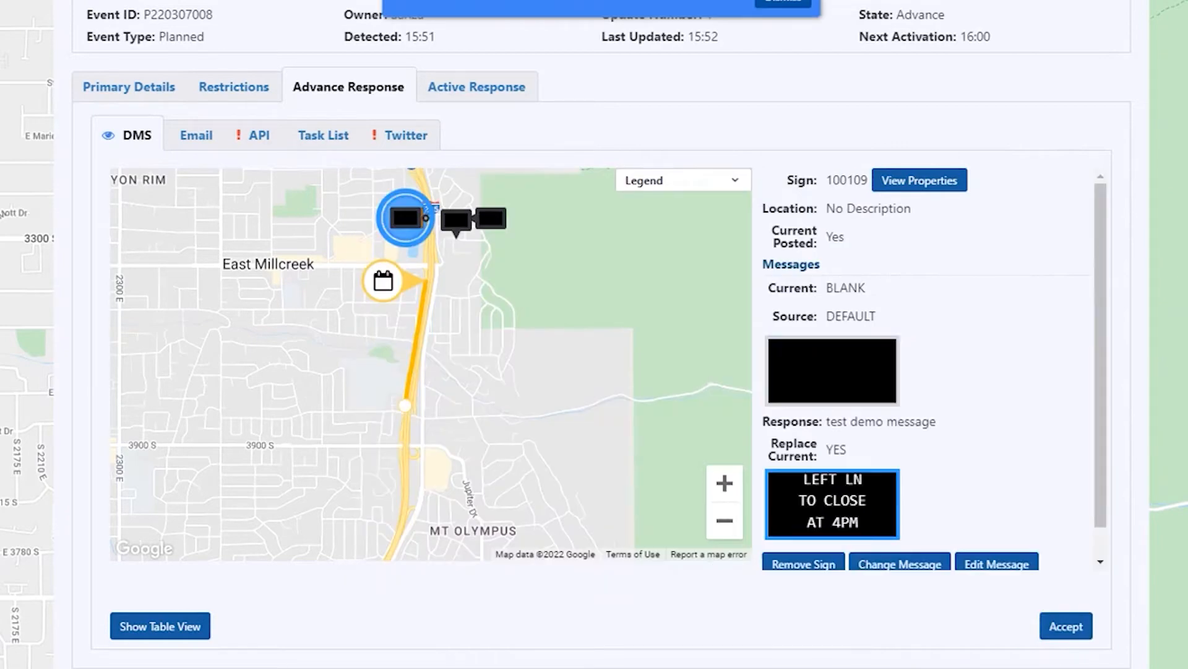
{"action": "left_click", "coordinate": [1066, 627]}
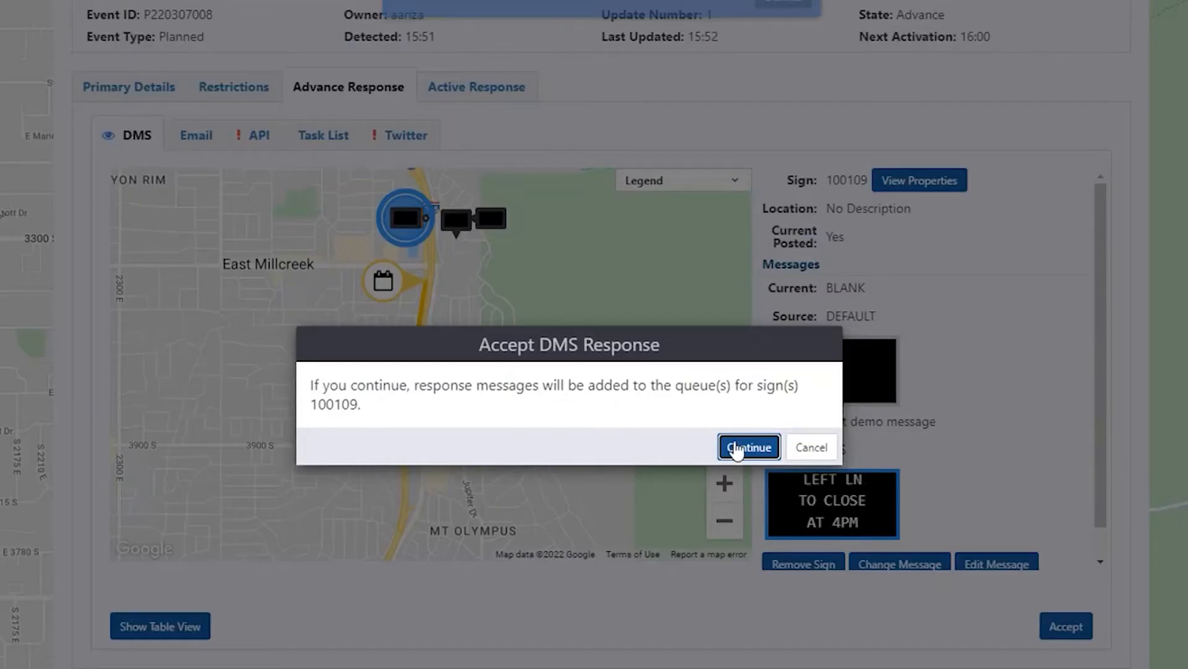
{"action": "left_click", "coordinate": [742, 447]}
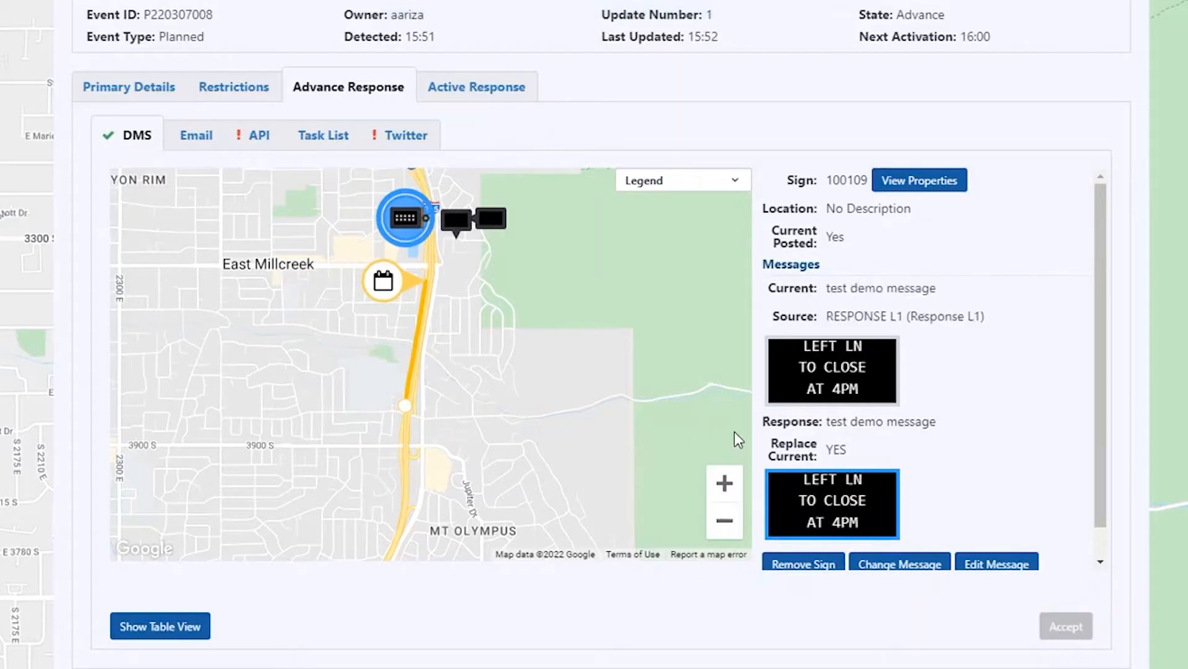
Accept the advance response's API message for external publication, review the proposed Twitter message without accepting it, and close the event
{"action": "left_click", "coordinate": [254, 135]}
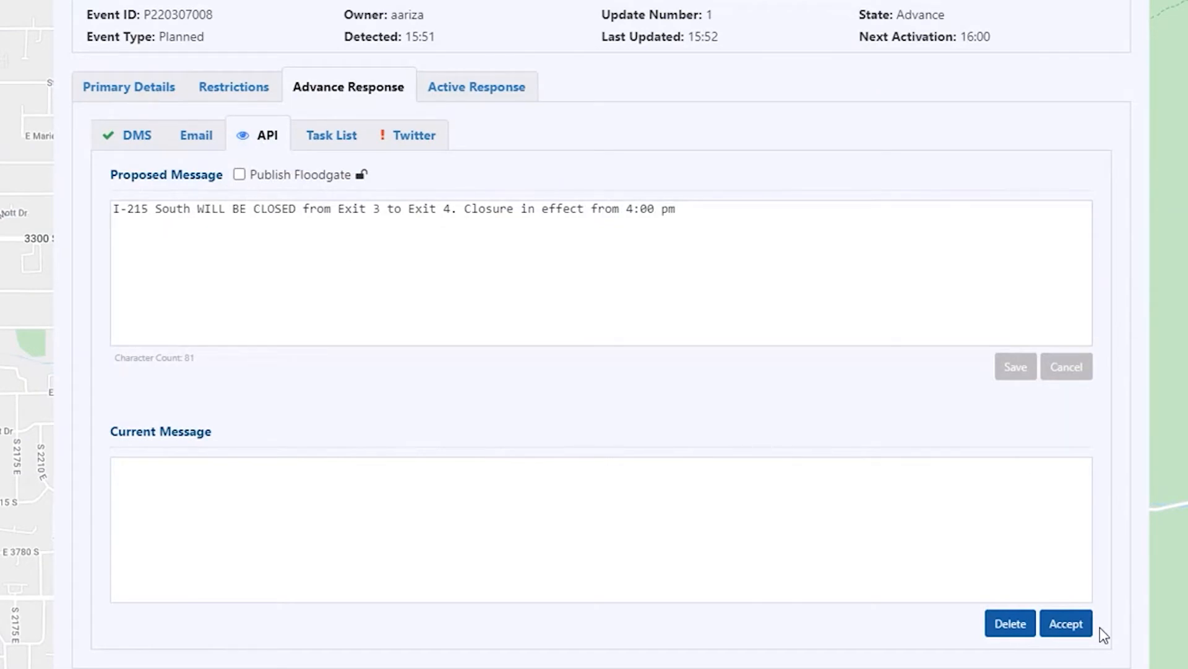
{"action": "left_click", "coordinate": [1066, 623]}
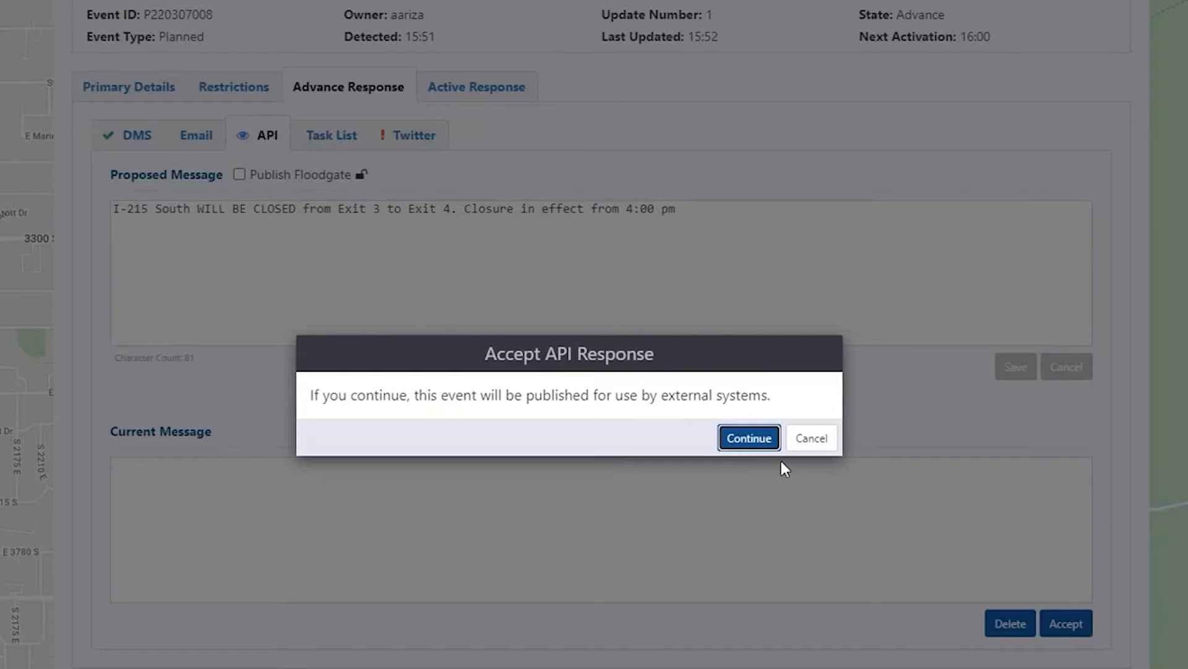
{"action": "left_click", "coordinate": [748, 439]}
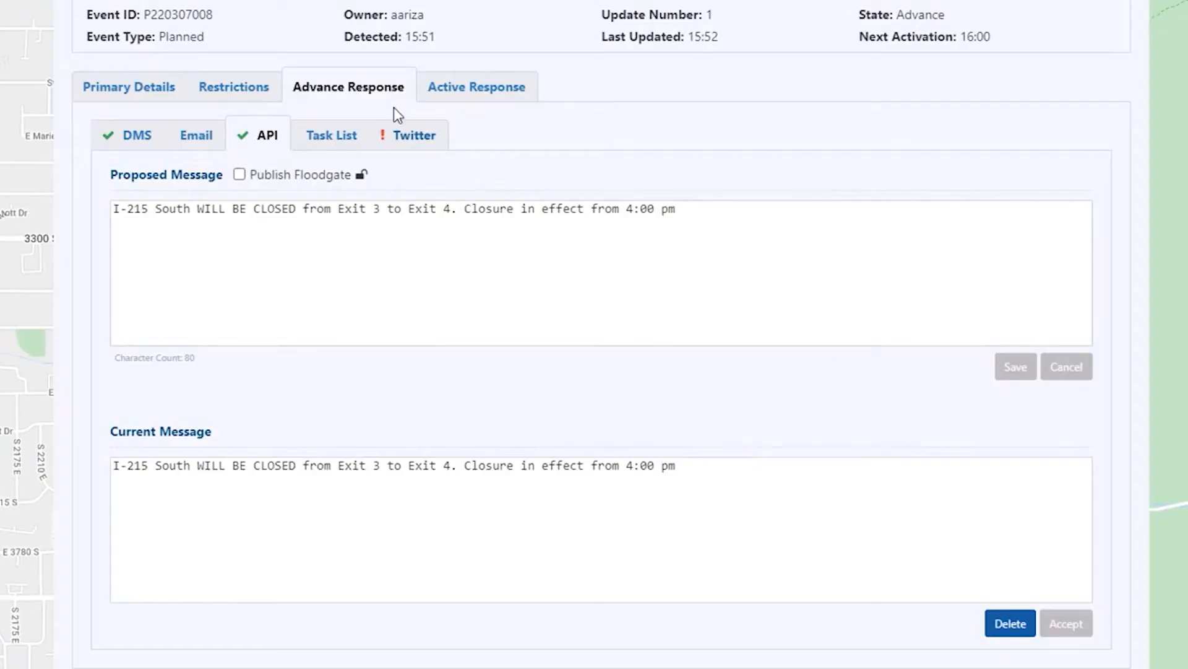
{"action": "left_click", "coordinate": [409, 134]}
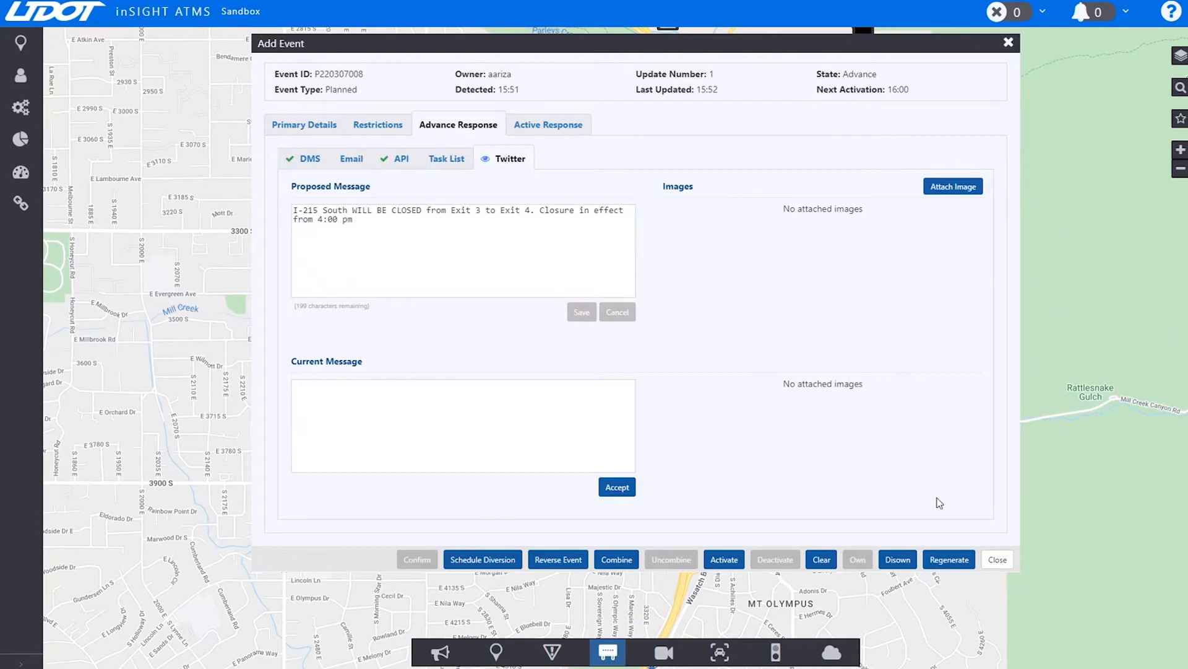
{"action": "left_click", "coordinate": [997, 560]}
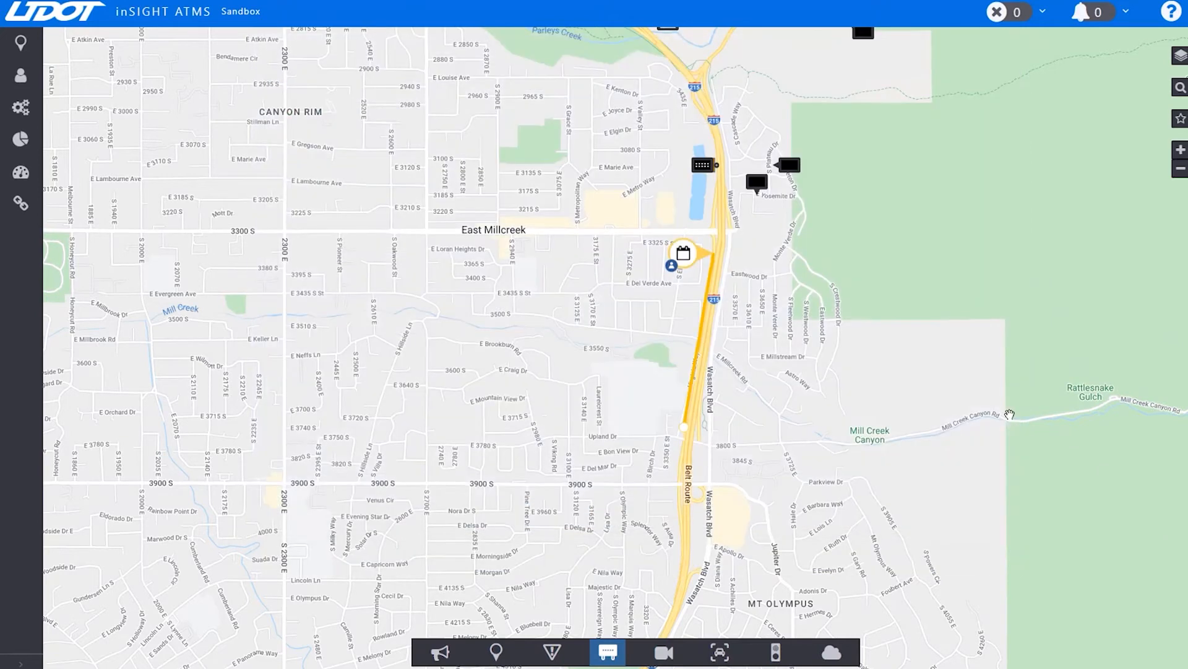
Activate the planned road work event on I-215 South near East Millcreek from the map and confirm the activation
{"action": "left_click_drag", "start_coordinate": [704, 426], "coordinate": [670, 342]}
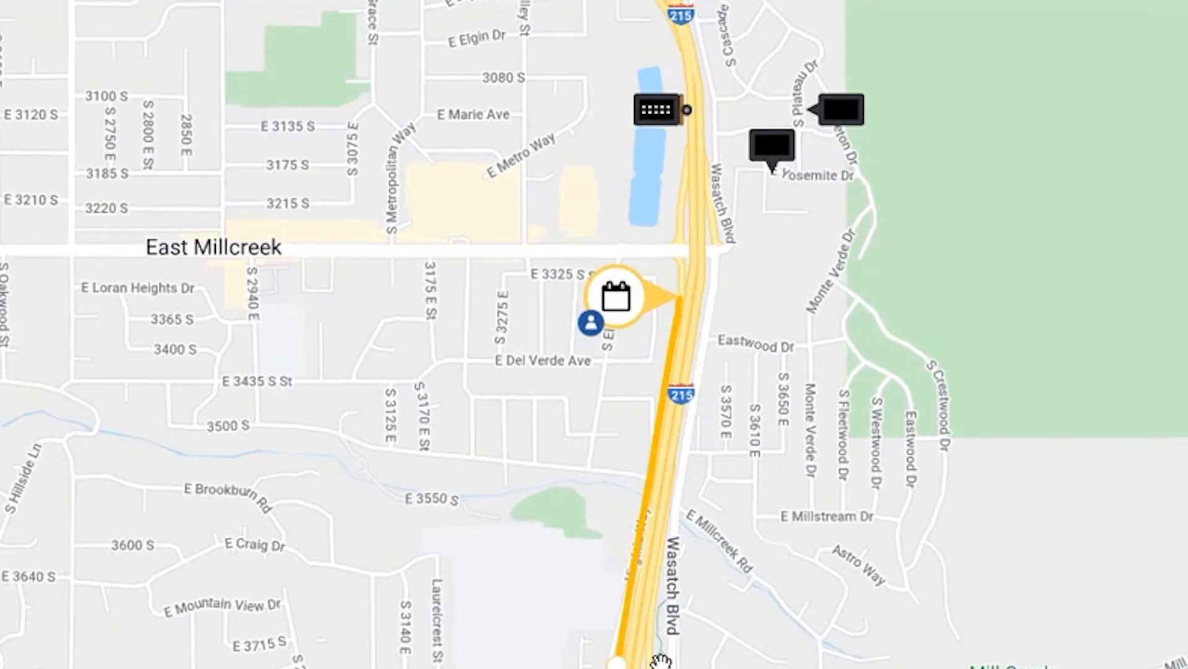
{"action": "mouse_move", "coordinate": [637, 313]}
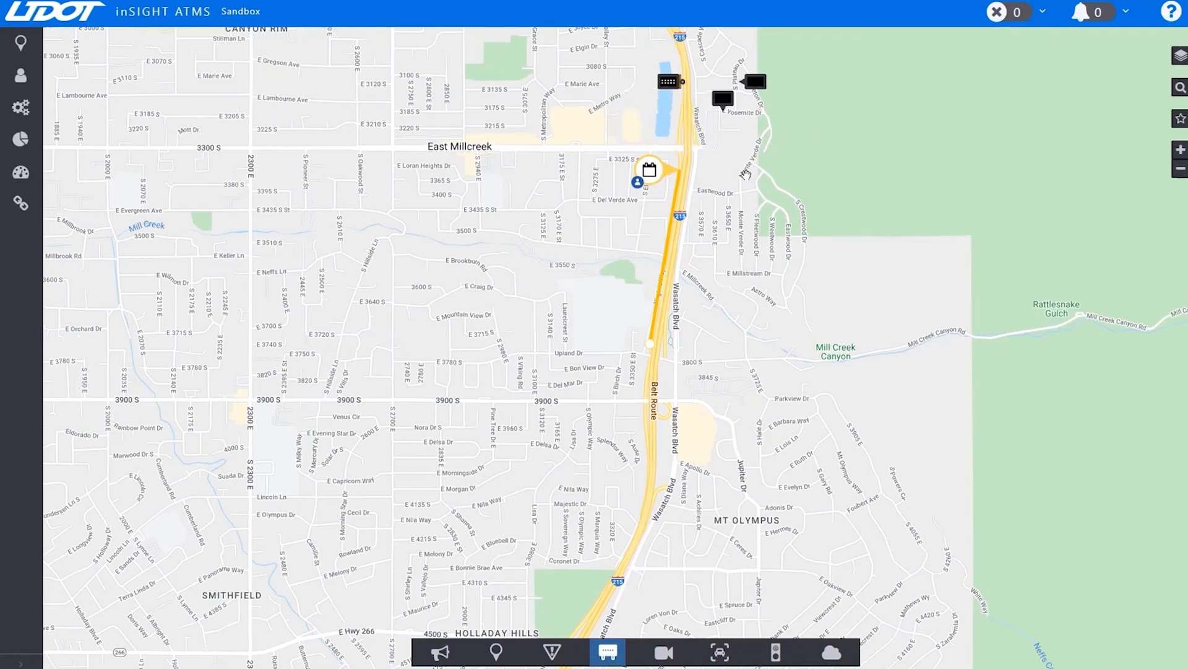
{"action": "left_click_drag", "start_coordinate": [746, 174], "coordinate": [761, 338]}
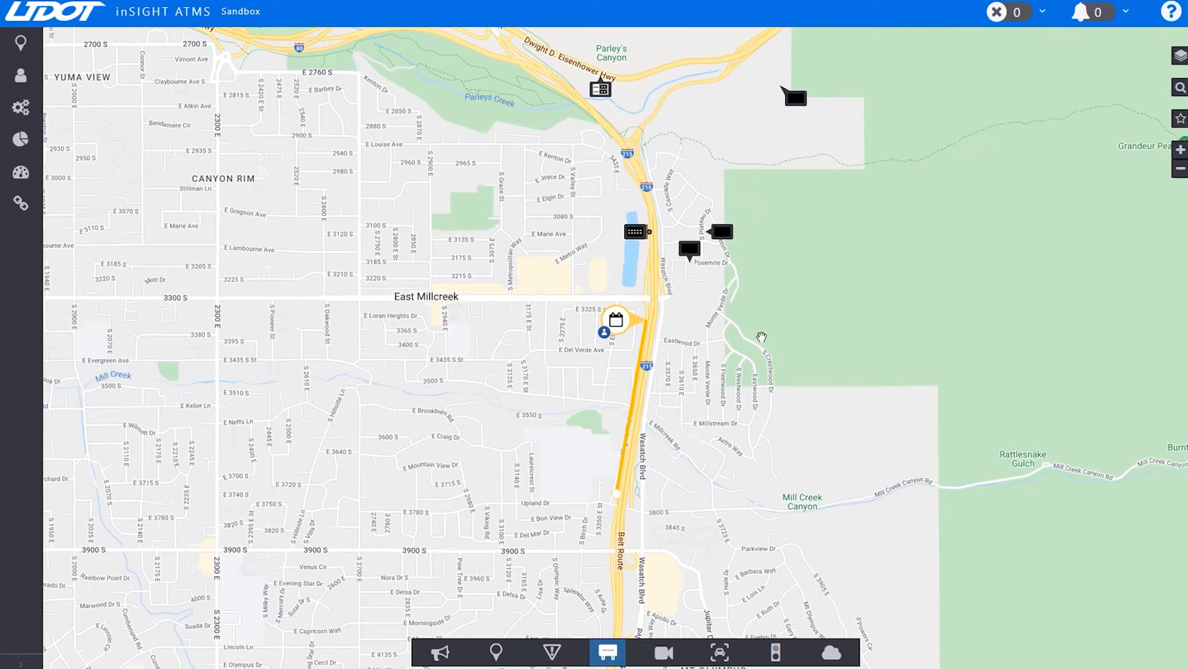
{"action": "mouse_move", "coordinate": [643, 338]}
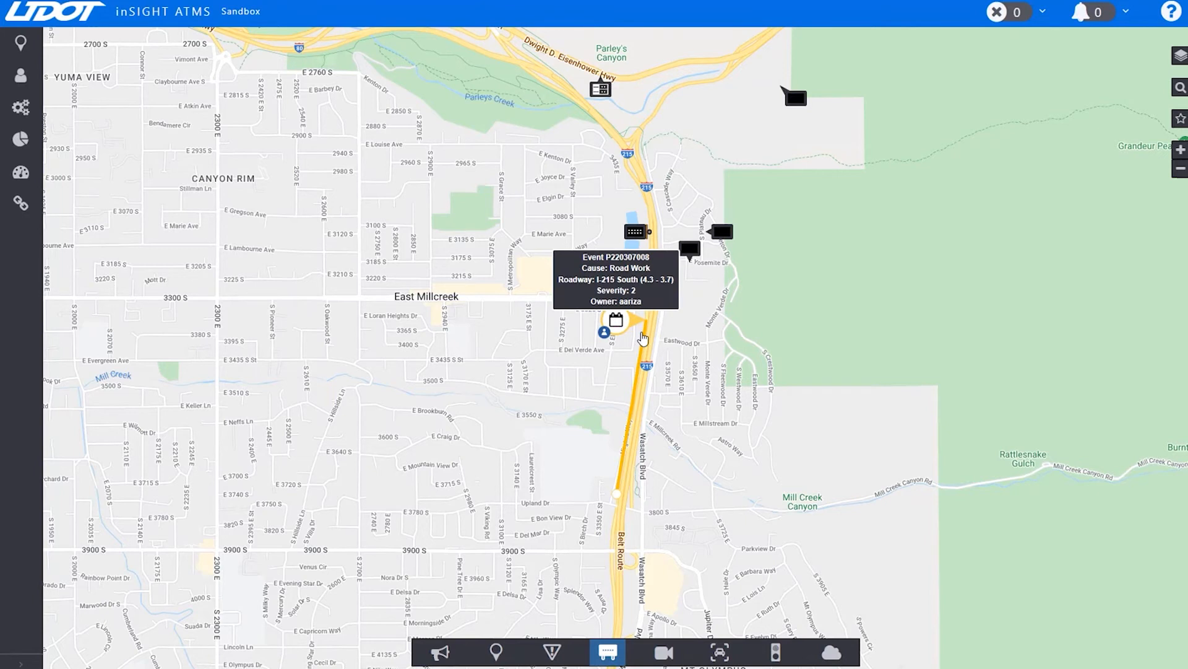
{"action": "left_click_drag", "start_coordinate": [848, 467], "coordinate": [813, 473]}
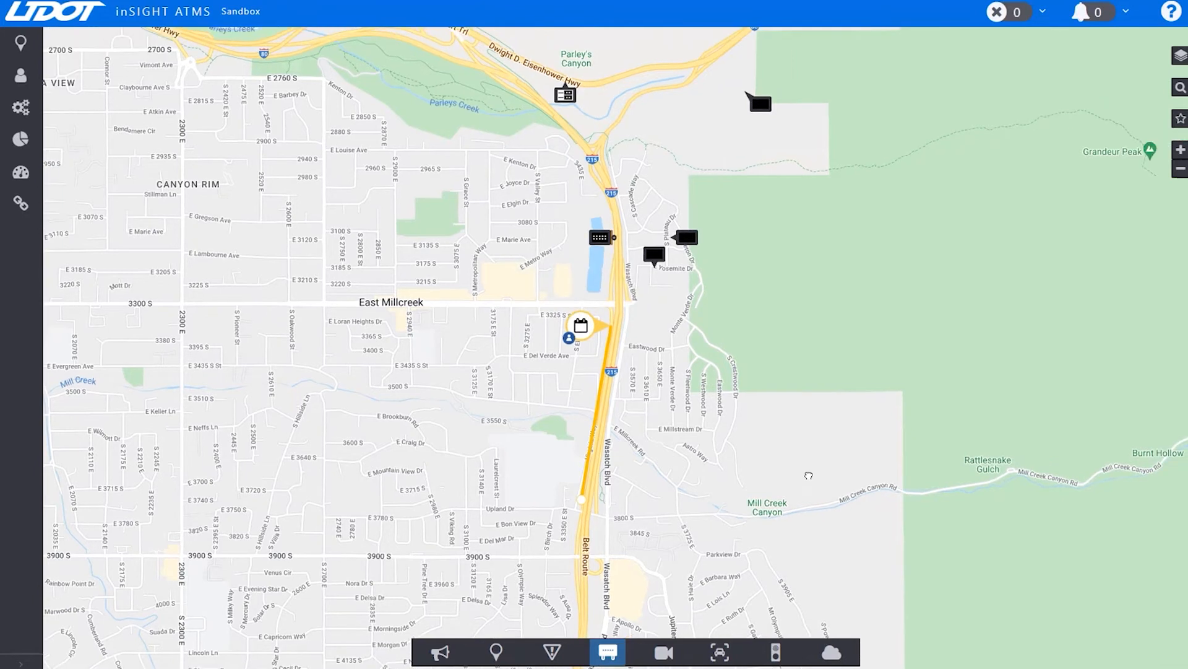
{"action": "mouse_move", "coordinate": [605, 370]}
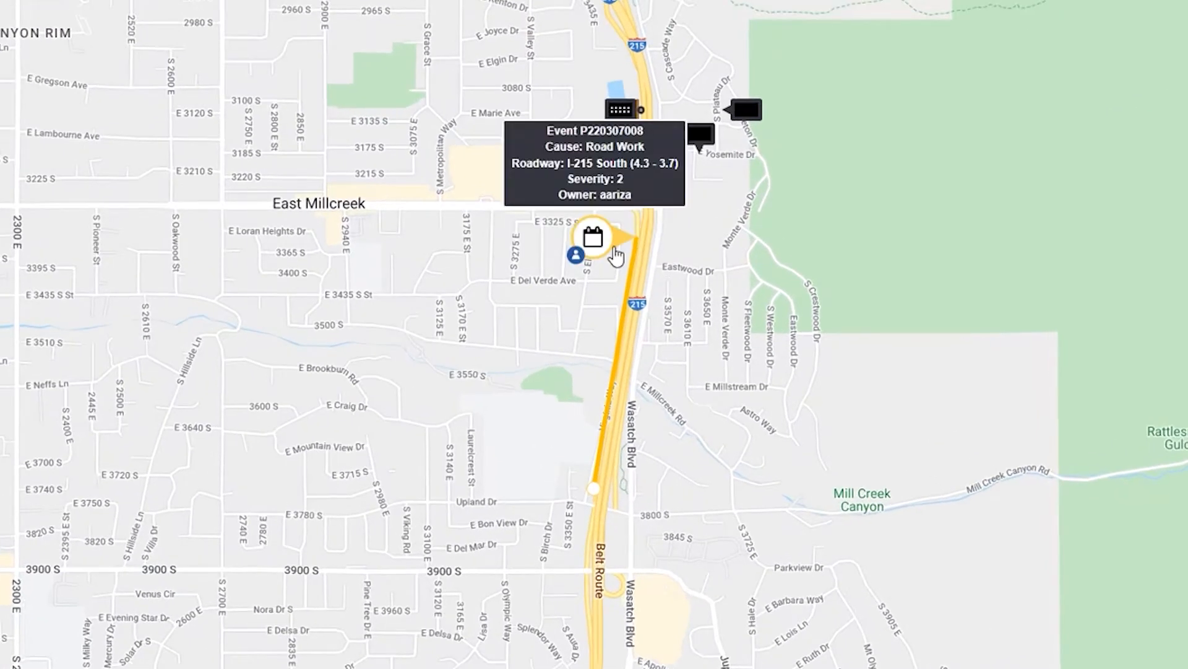
{"action": "right_click", "coordinate": [636, 238]}
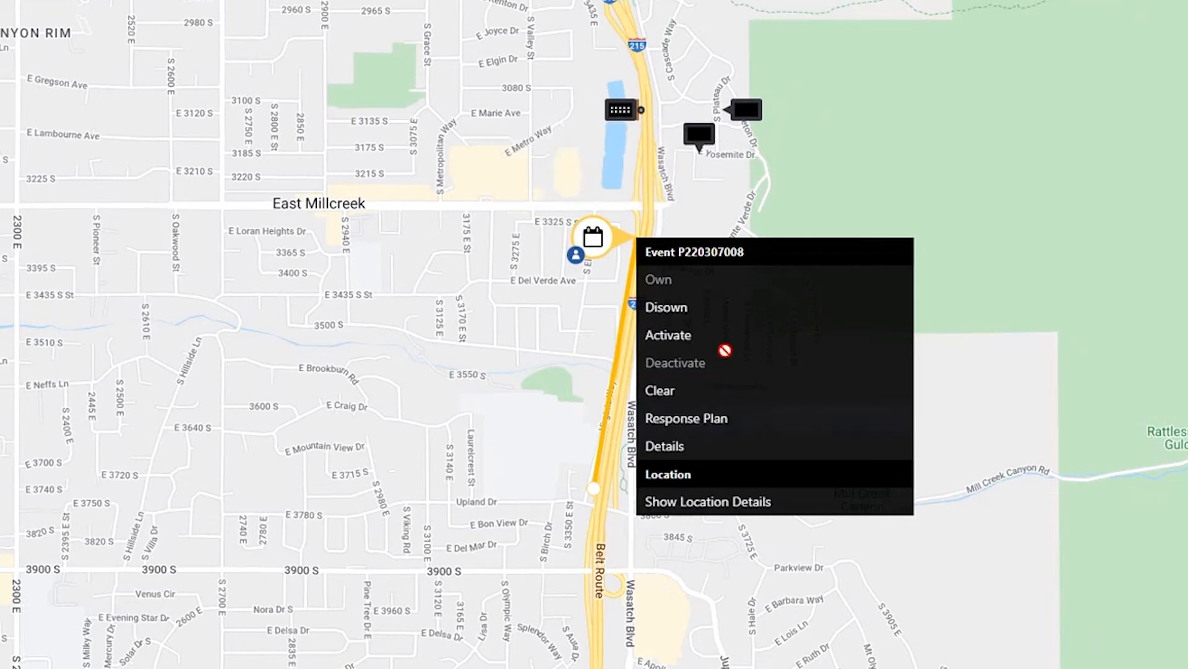
{"action": "left_click", "coordinate": [727, 342]}
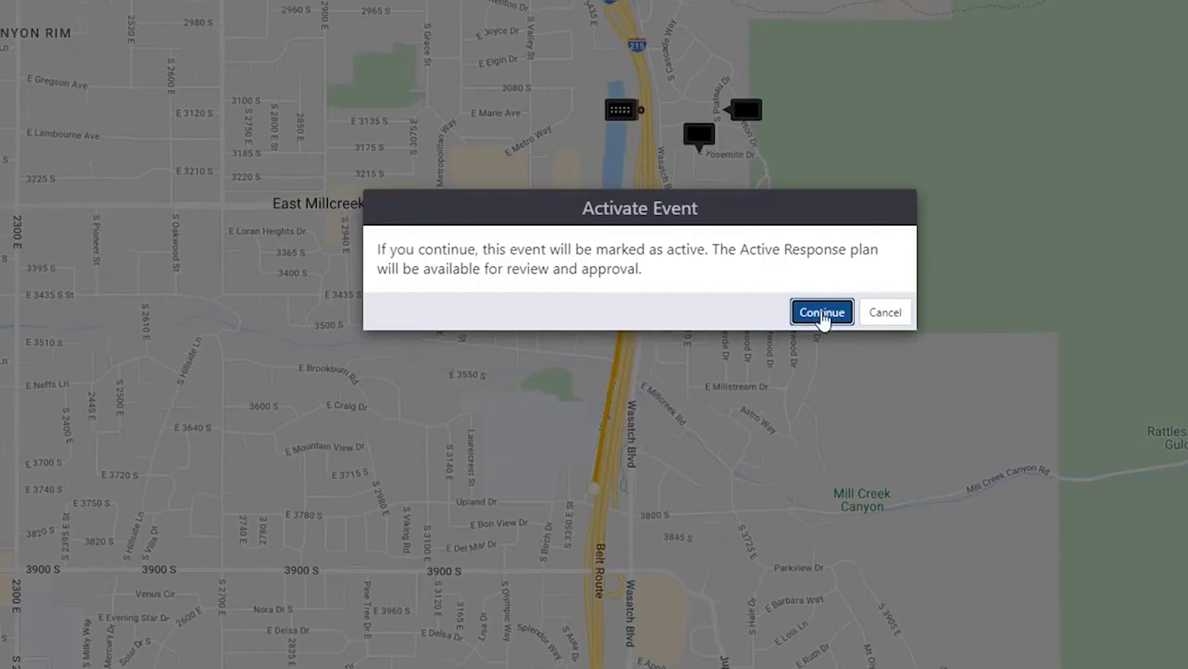
{"action": "left_click", "coordinate": [822, 313]}
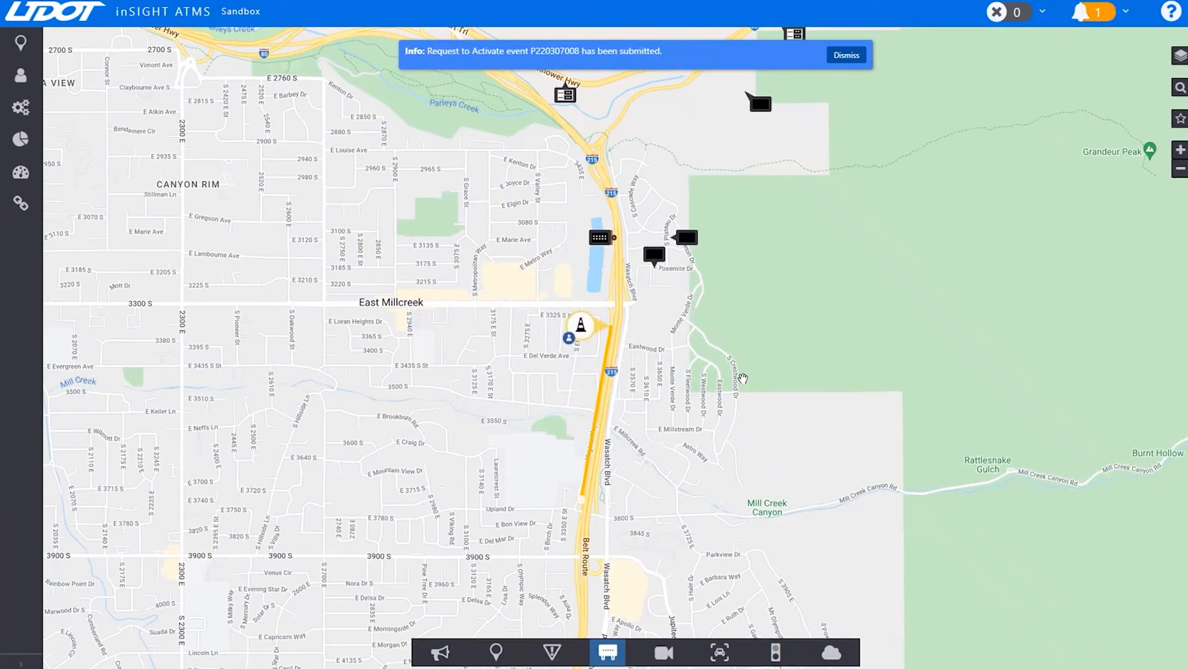
Open the road work event's details at its active response plan and check the pending notifications
{"action": "right_click", "coordinate": [582, 325]}
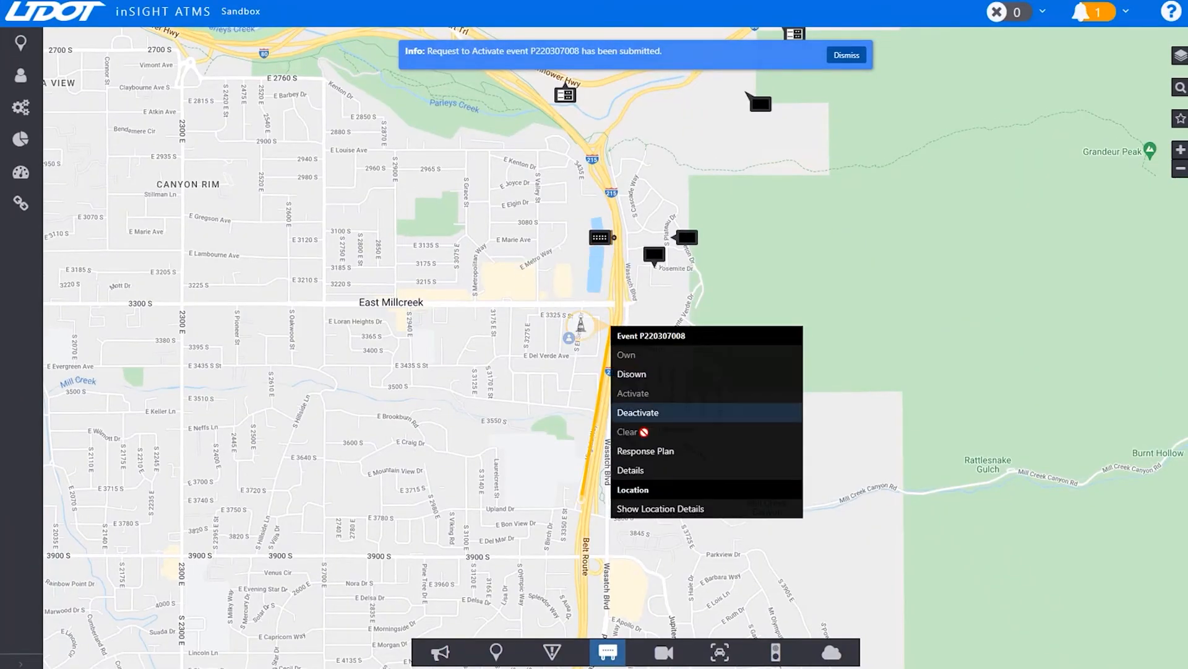
{"action": "left_click", "coordinate": [650, 472]}
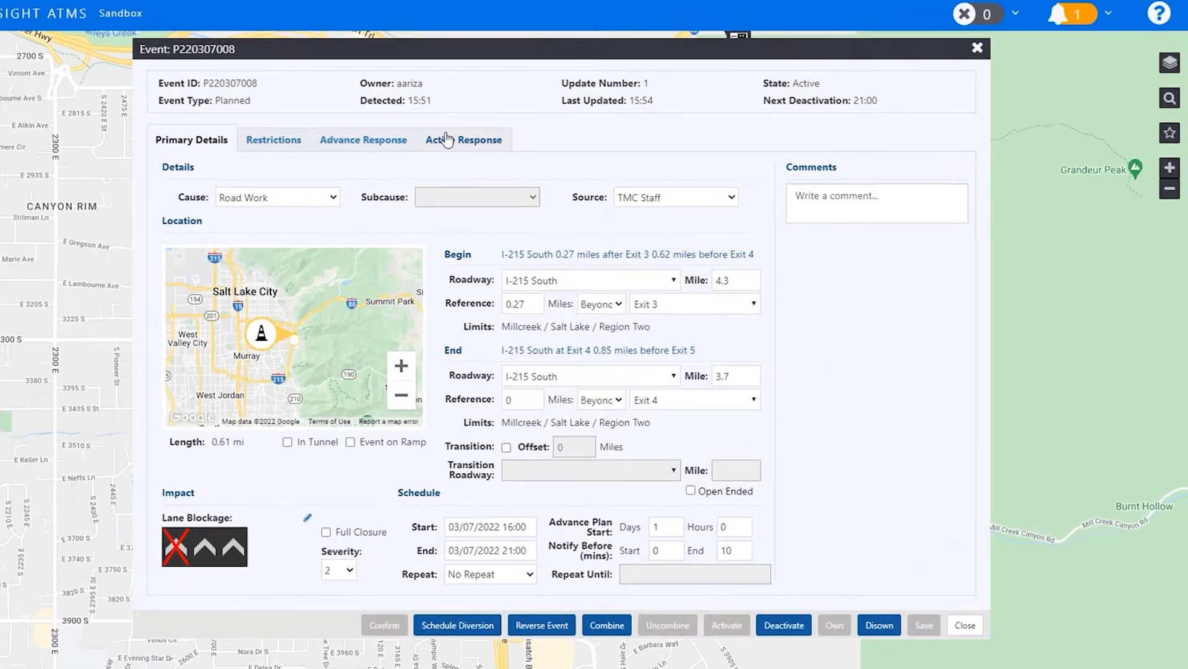
{"action": "left_click", "coordinate": [537, 124]}
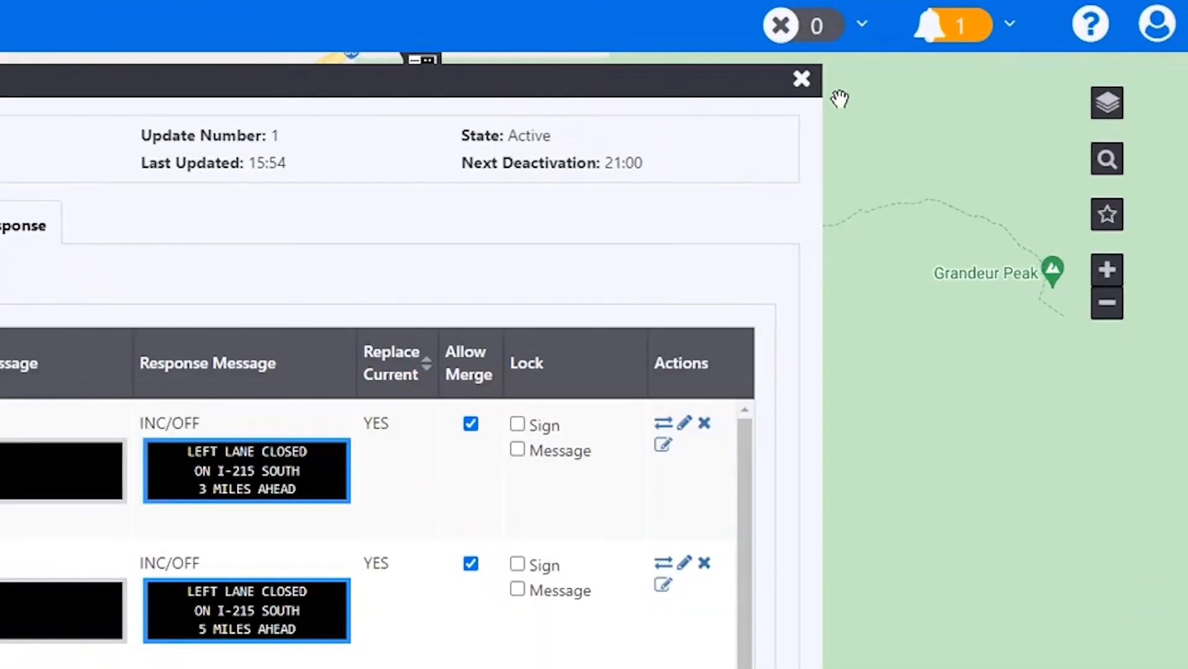
{"action": "left_click", "coordinate": [982, 38]}
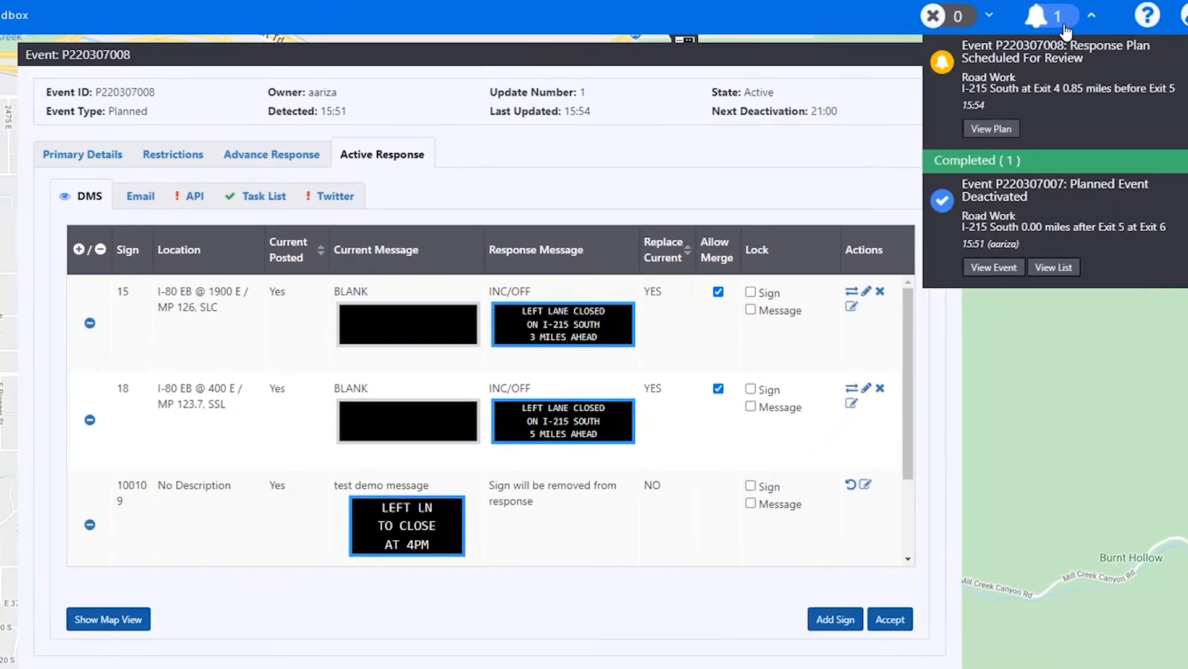
{"action": "left_click", "coordinate": [970, 38]}
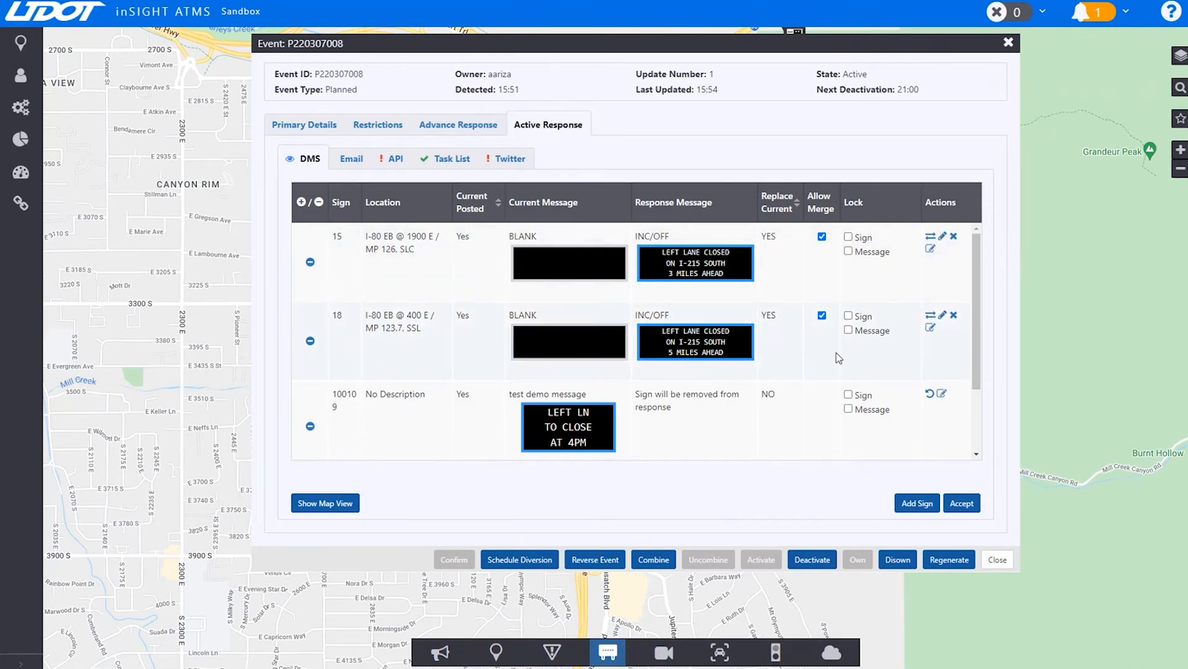
Restore sign 100109 to the active response's DMS plan, leaving the message selection without choosing another message
{"action": "scroll", "coordinate": [801, 338], "scroll_direction": "down", "scroll_amount": 2}
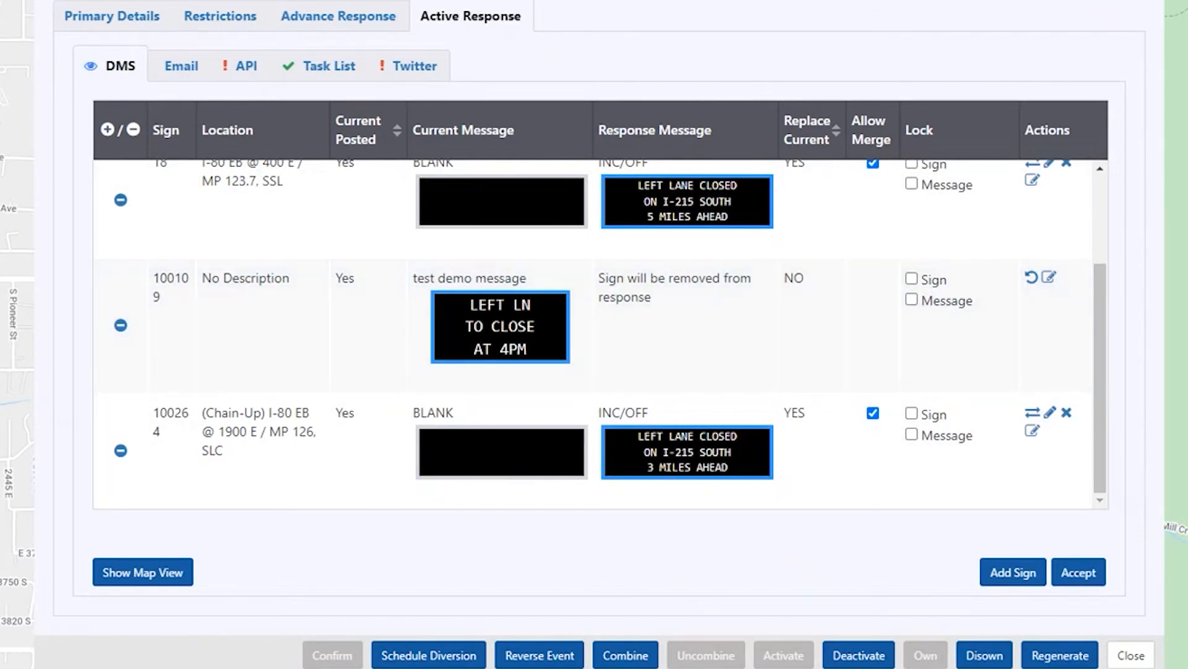
{"action": "left_click", "coordinate": [1030, 279]}
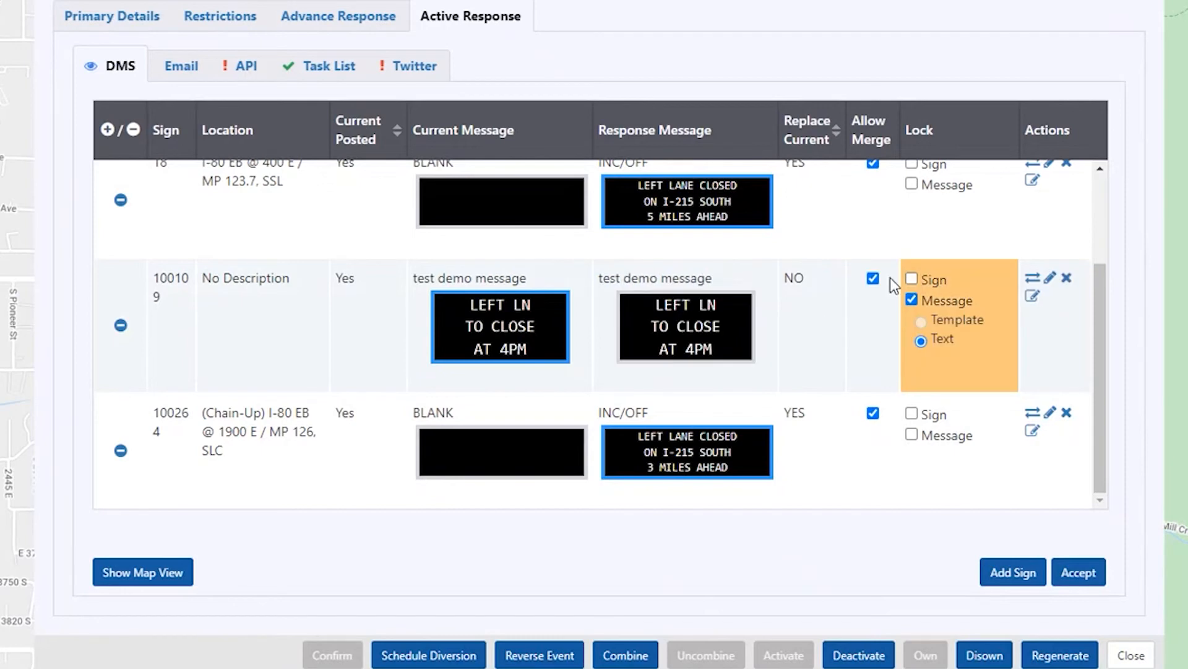
{"action": "left_click", "coordinate": [1035, 282]}
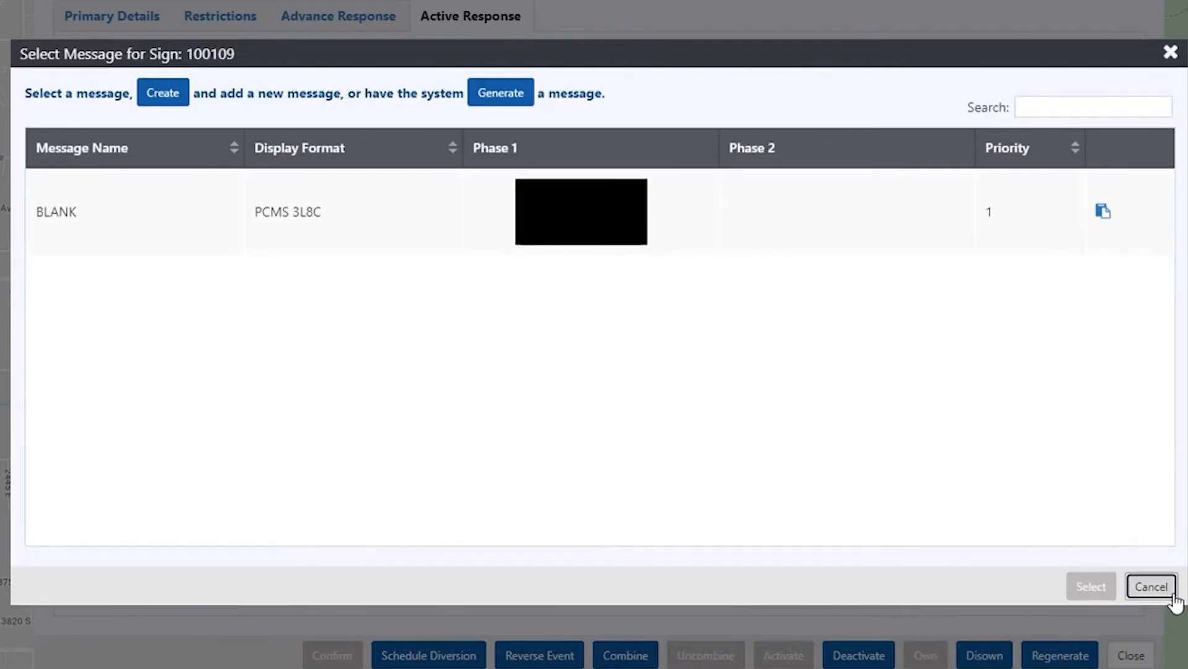
{"action": "left_click", "coordinate": [1149, 578]}
Edit sign 100109's response message to read LEFT LN and CLOSED with an empty third line, and update the plan
{"action": "left_click", "coordinate": [1047, 276]}
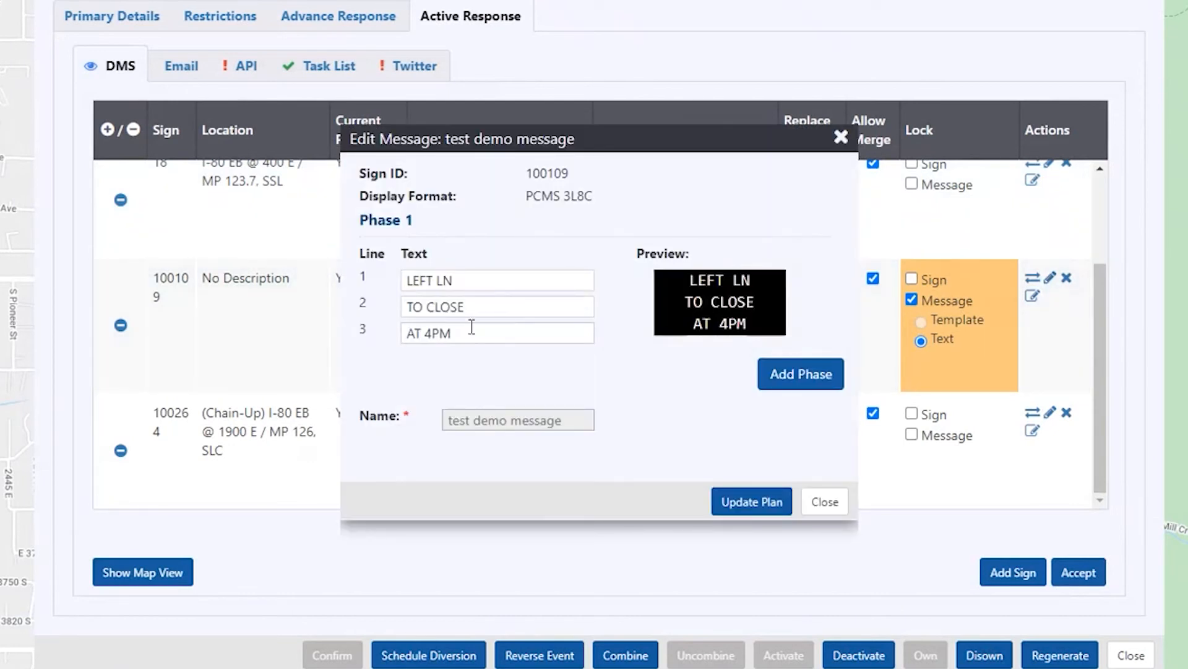
{"action": "left_click", "coordinate": [472, 334]}
{"action": "left_click_drag", "start_coordinate": [472, 334], "coordinate": [363, 326]}
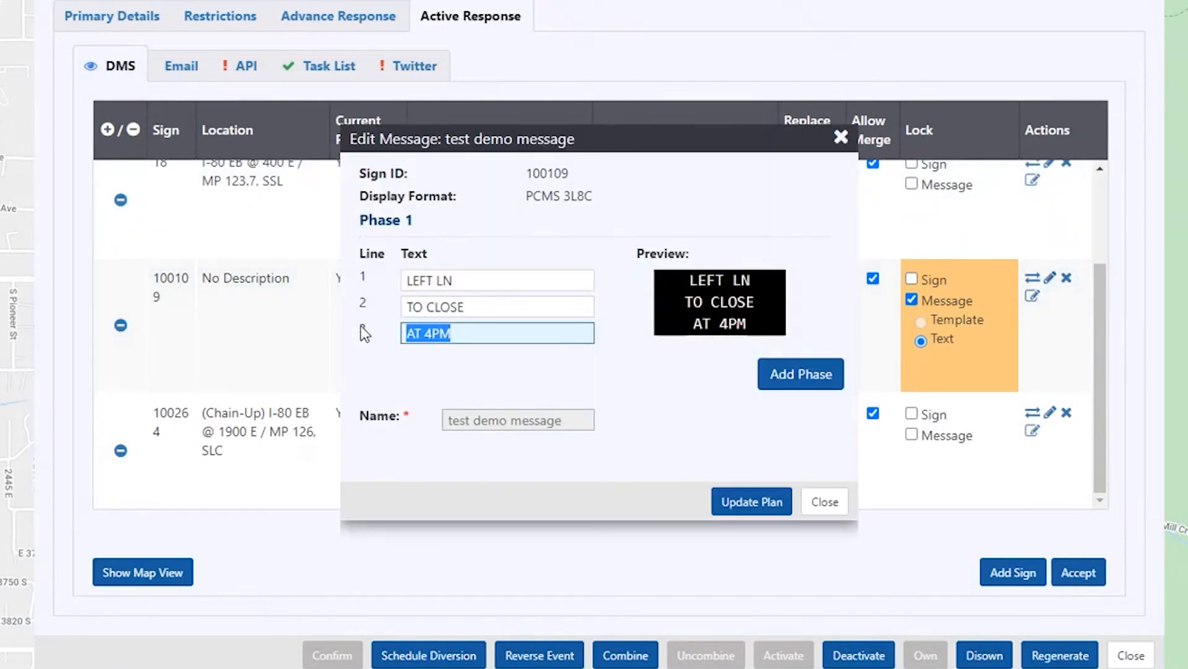
{"action": "key", "text": "BackSpace"}
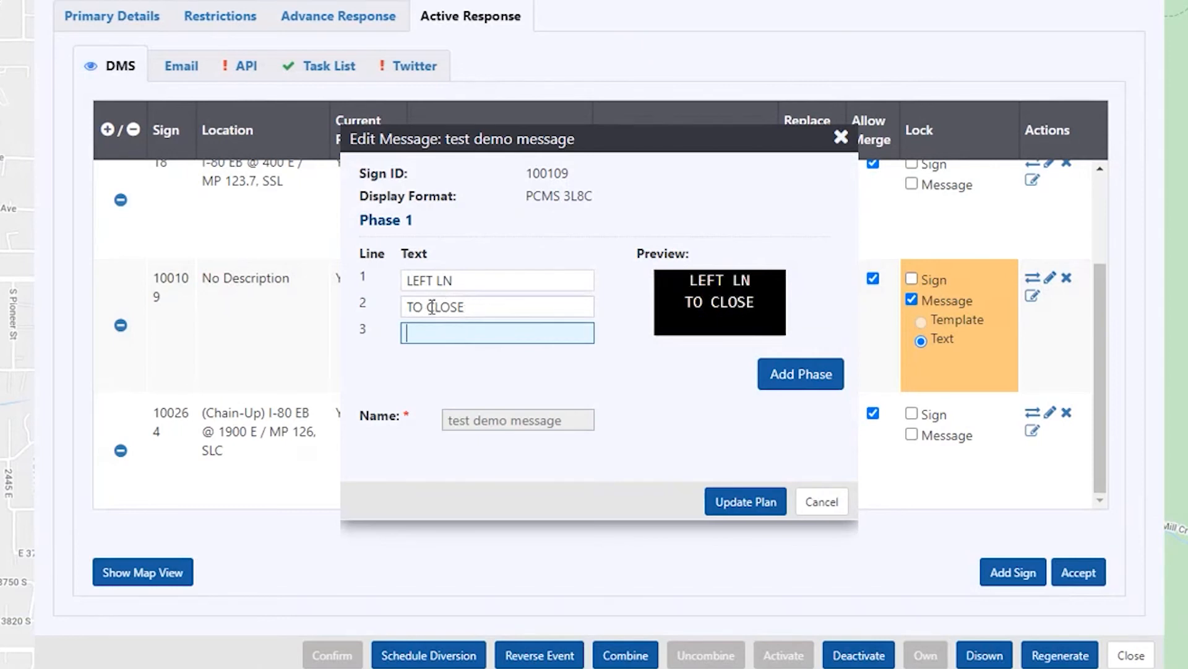
{"action": "left_click_drag", "start_coordinate": [429, 310], "coordinate": [272, 291]}
{"action": "key", "text": "BackSpace"}
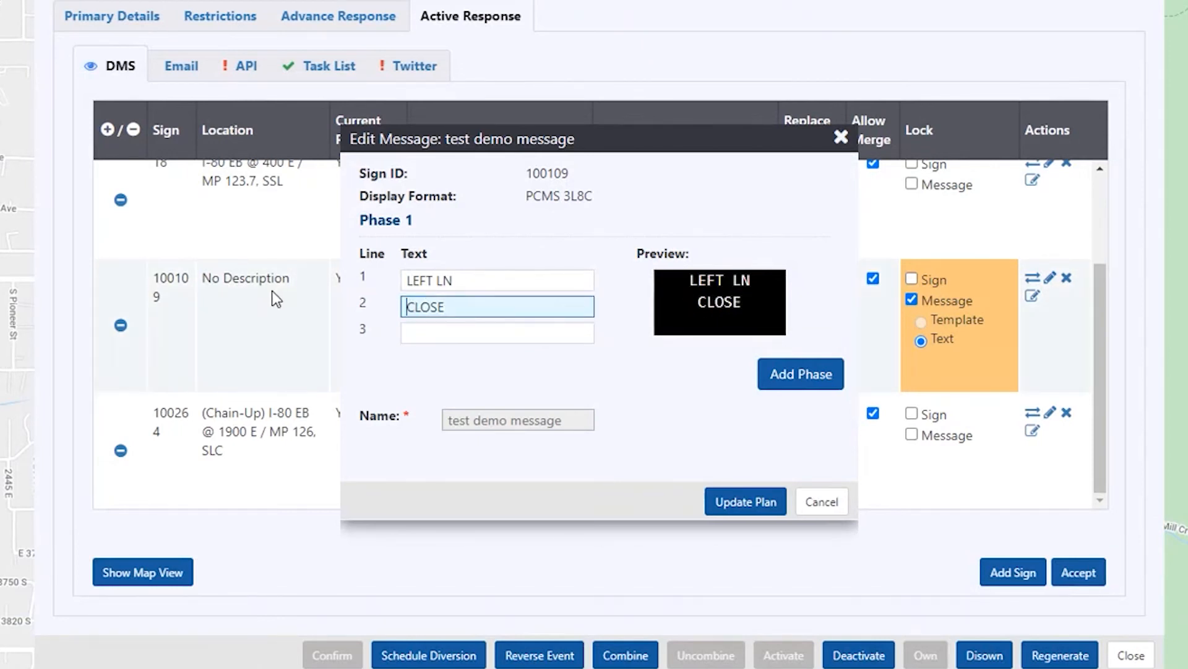
{"action": "left_click", "coordinate": [496, 307]}
{"action": "type", "text": "D"}
{"action": "left_click", "coordinate": [770, 500]}
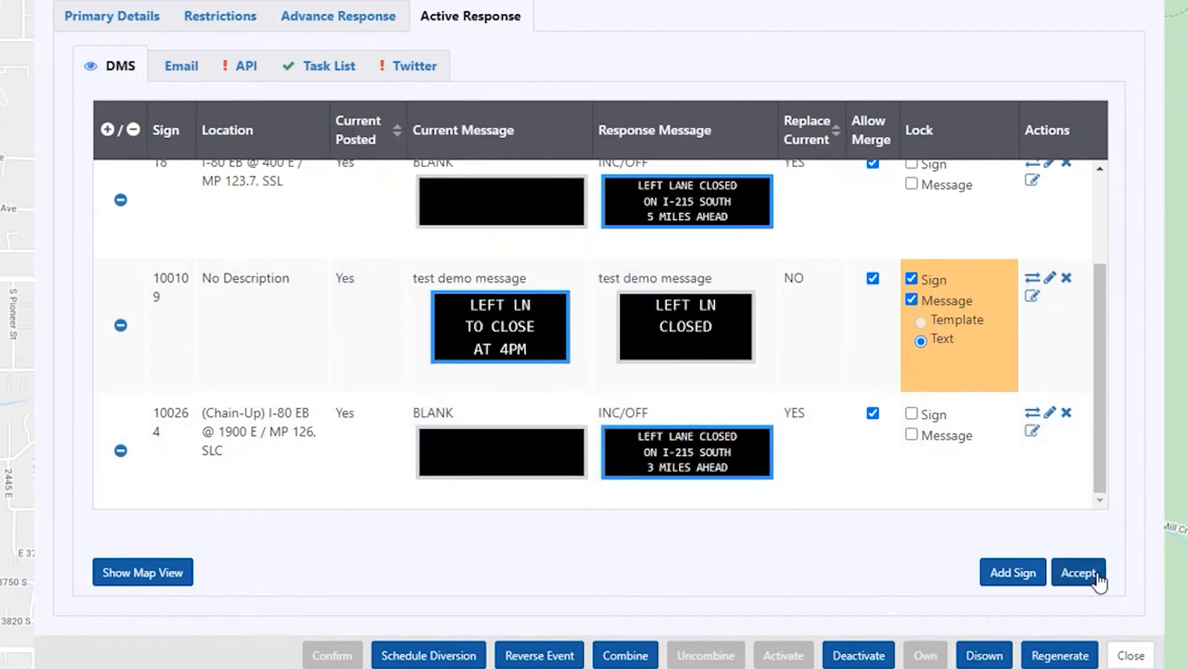
Accept the active DMS response for signs 15, 18, 100109 and 100264, and review the sign list
{"action": "left_click", "coordinate": [1092, 571]}
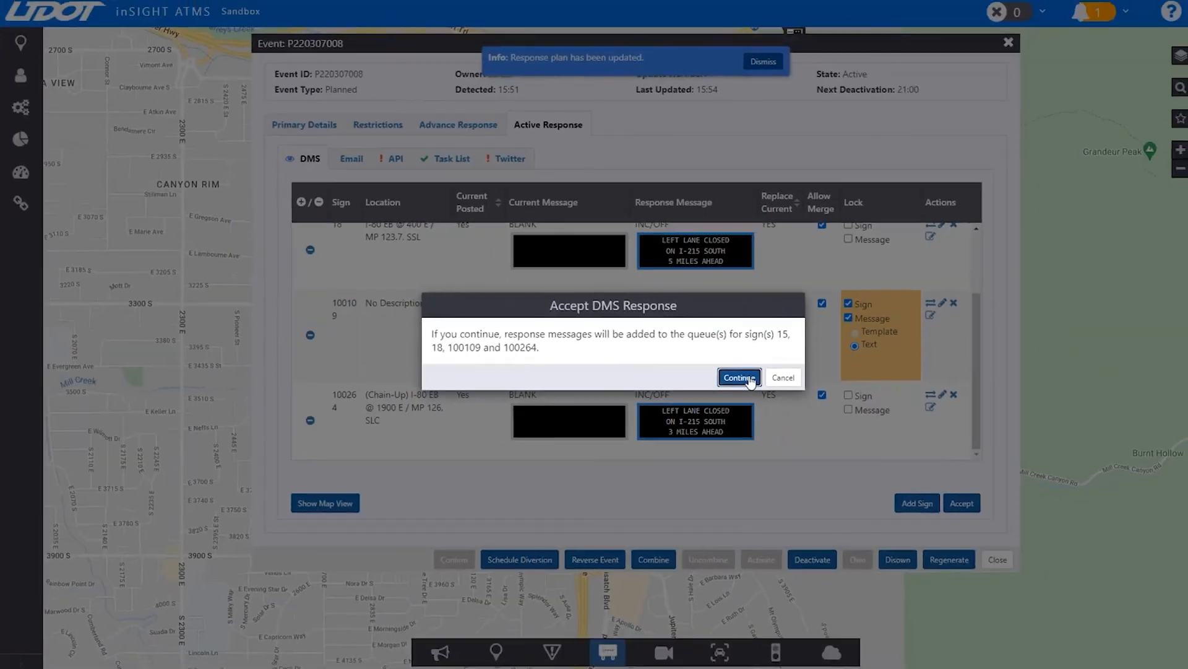
{"action": "left_click", "coordinate": [752, 387]}
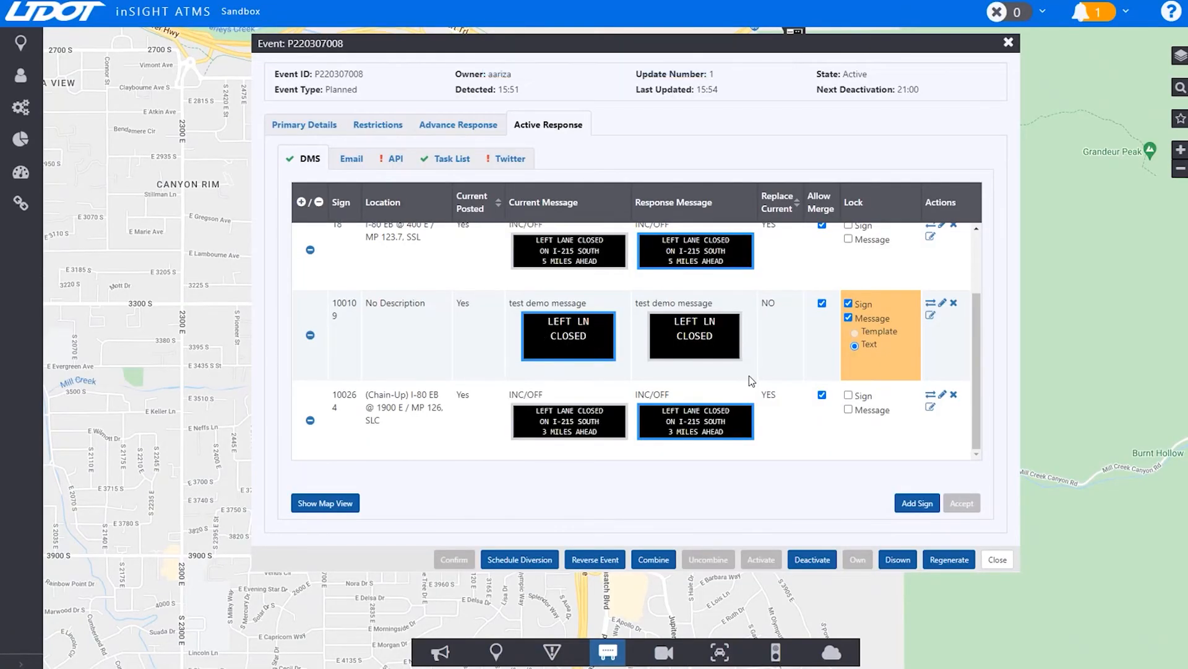
{"action": "scroll", "coordinate": [749, 375], "scroll_direction": "up", "scroll_amount": 3}
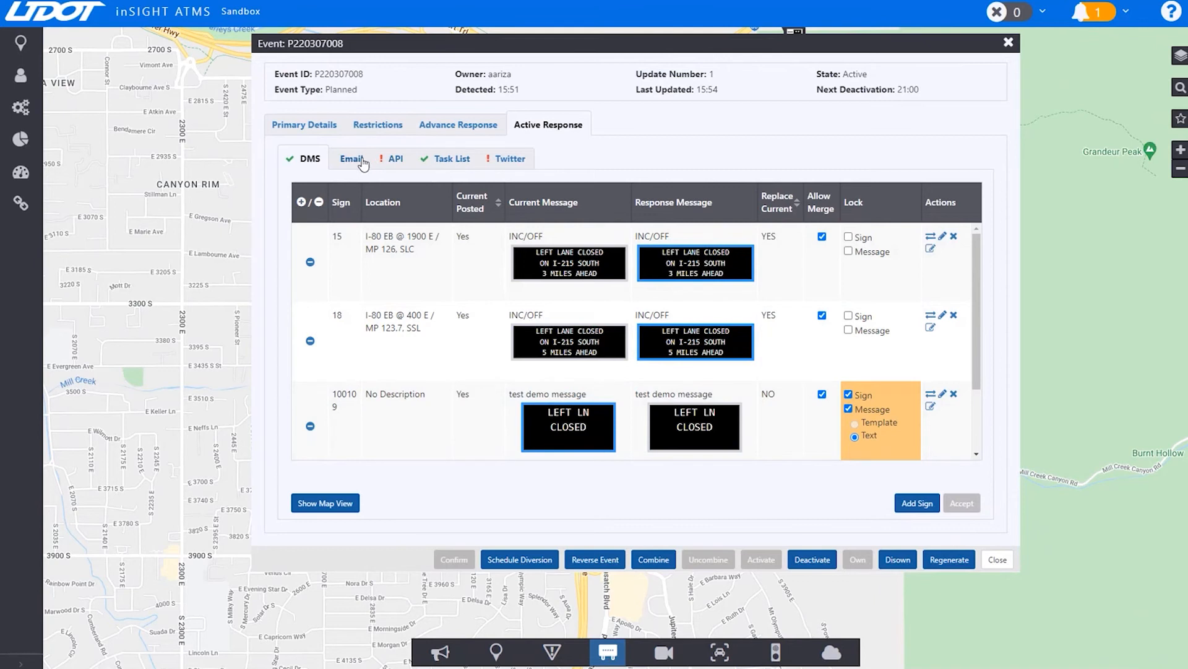
Accept the proposed API and Twitter messages in the active response, confirming publication to external systems
{"action": "left_click", "coordinate": [386, 159]}
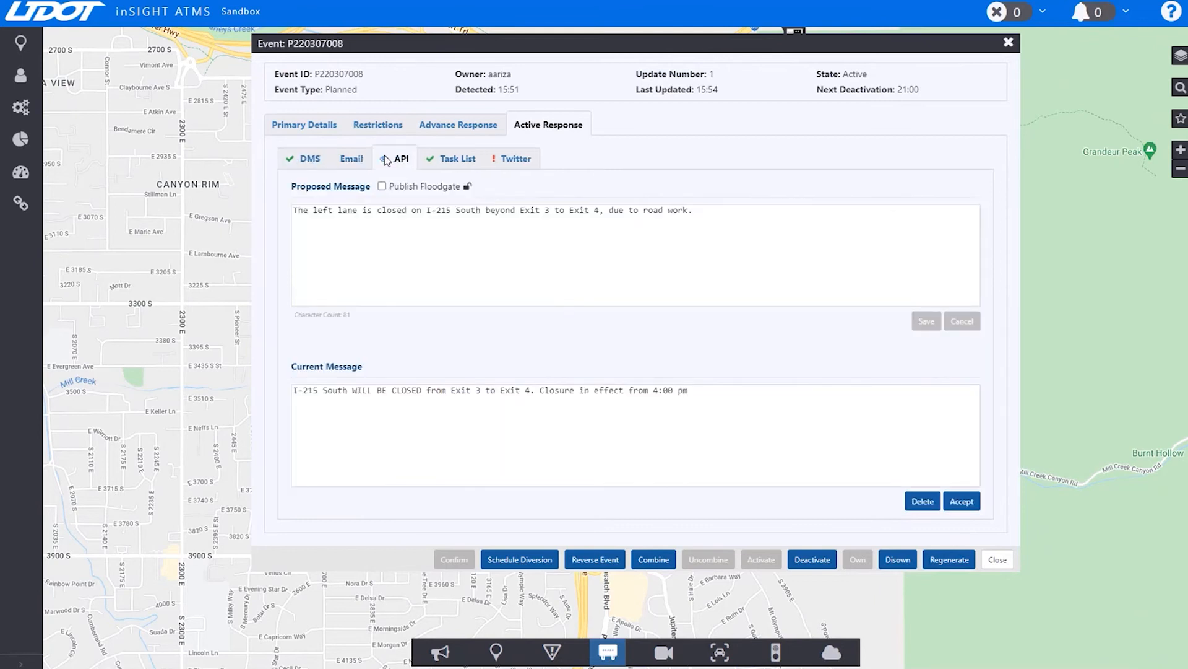
{"action": "left_click", "coordinate": [962, 501]}
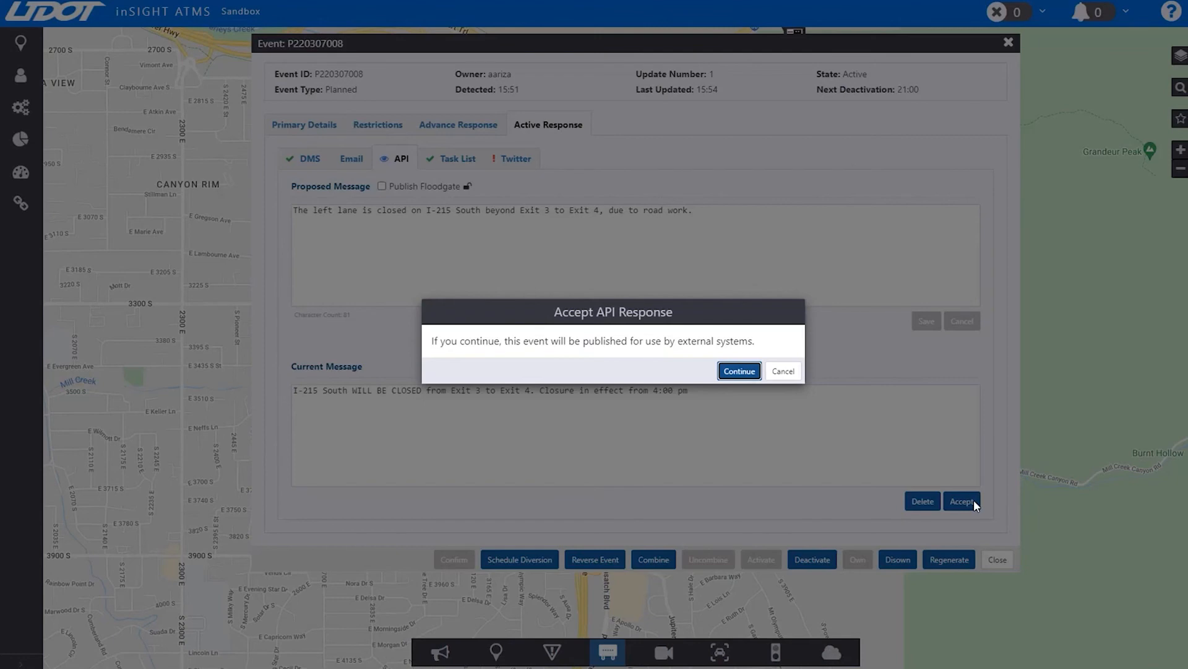
{"action": "left_click", "coordinate": [740, 371]}
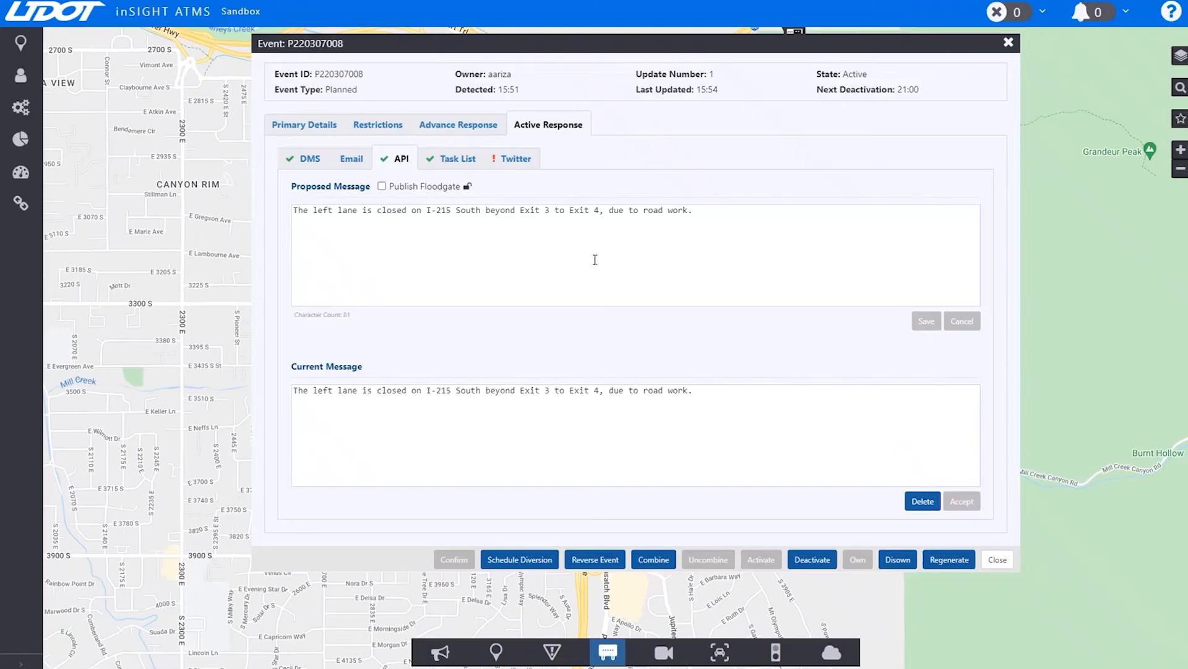
{"action": "left_click", "coordinate": [506, 160]}
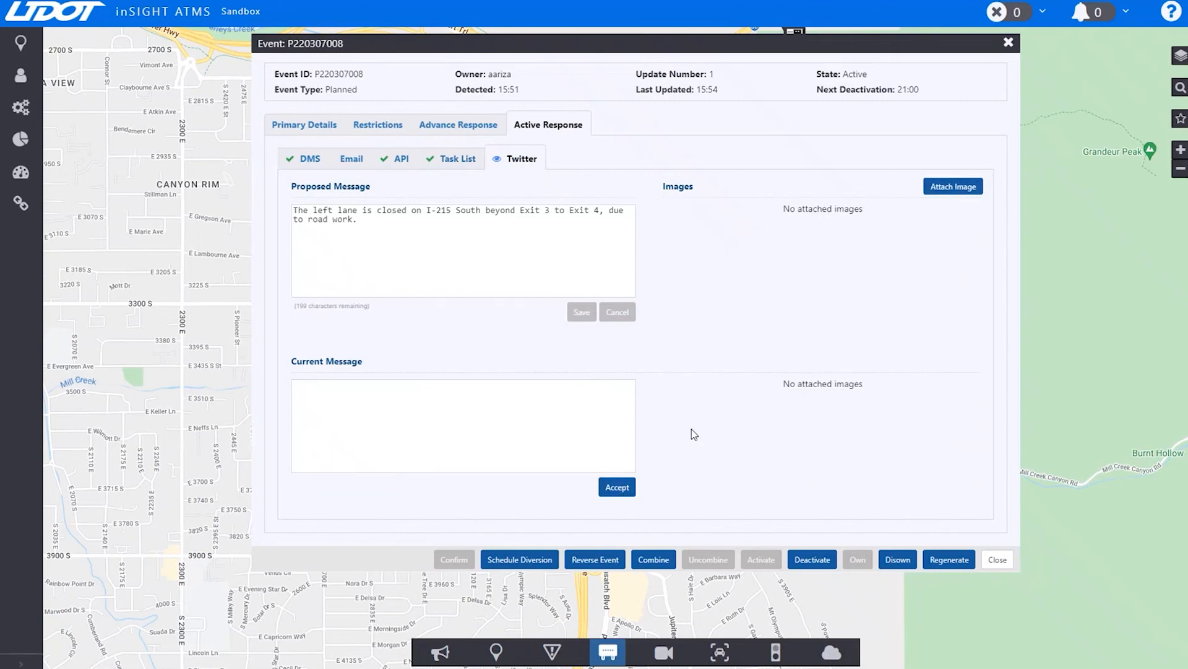
{"action": "left_click", "coordinate": [630, 494]}
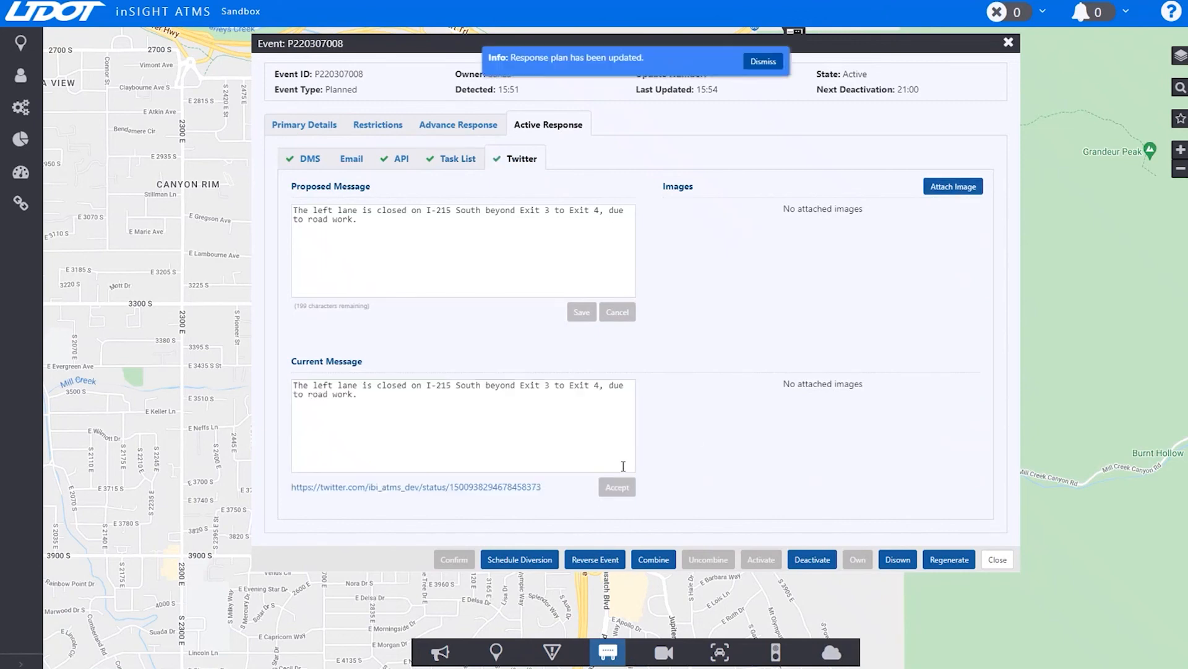
Close the event window and reopen the details of the I-215 South road work event from the map
{"action": "left_click", "coordinate": [996, 560]}
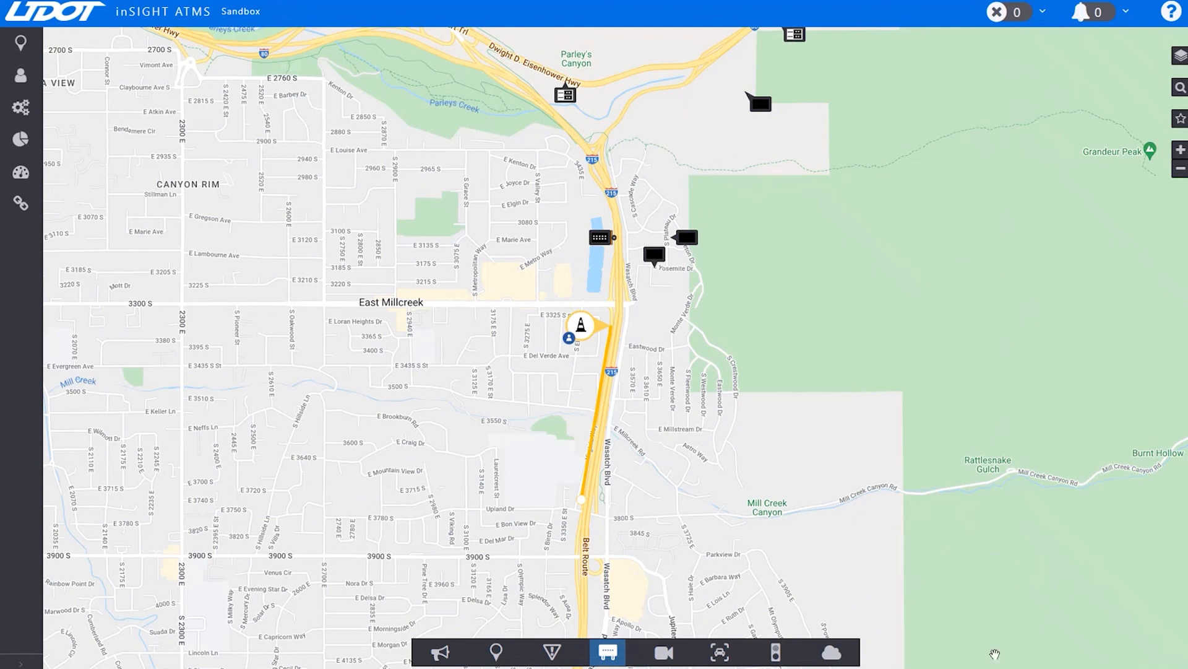
{"action": "right_click", "coordinate": [600, 332]}
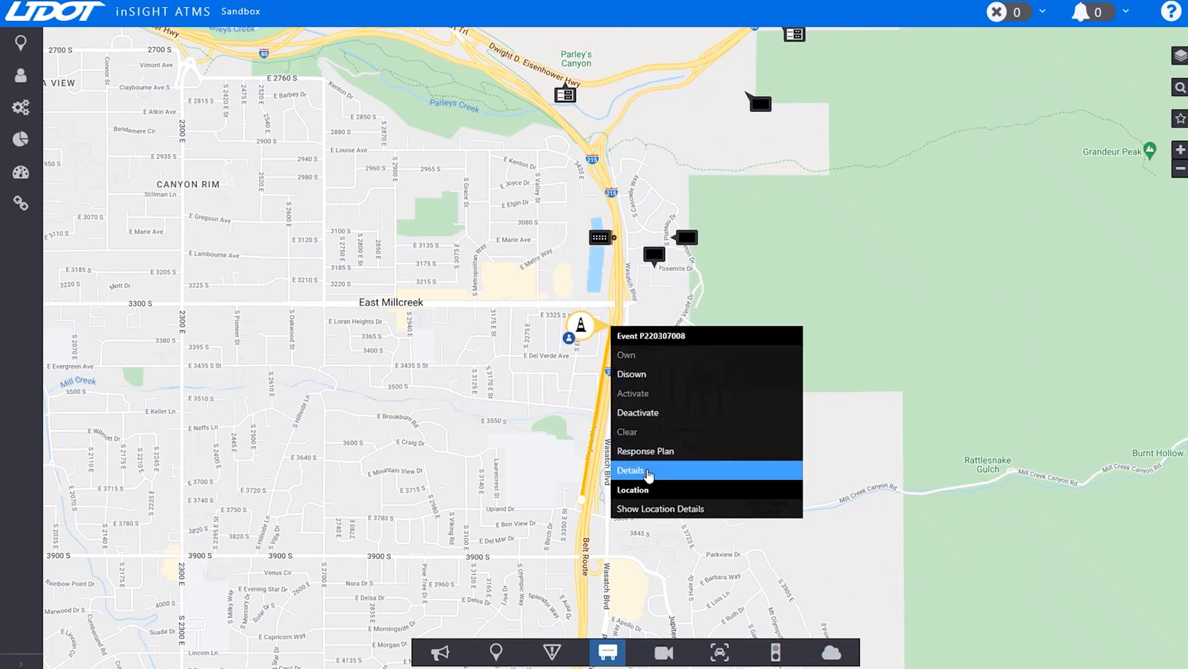
{"action": "left_click", "coordinate": [648, 471]}
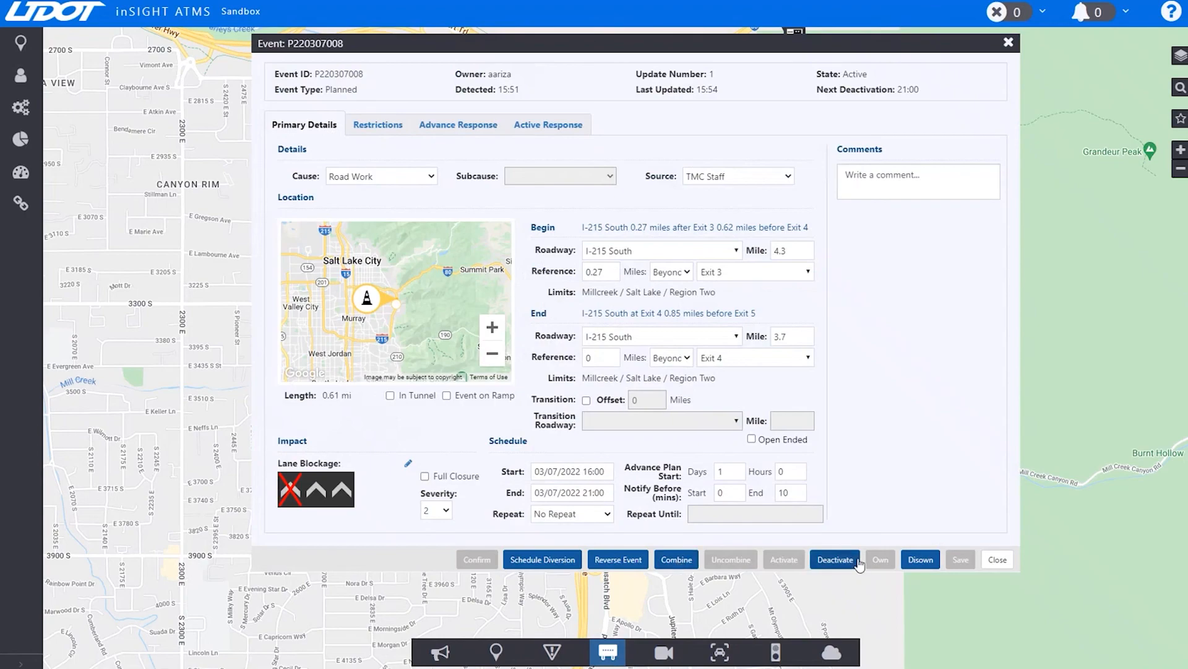
Deactivate the I-215 South road work event and clear it, confirming both actions
{"action": "left_click", "coordinate": [835, 559]}
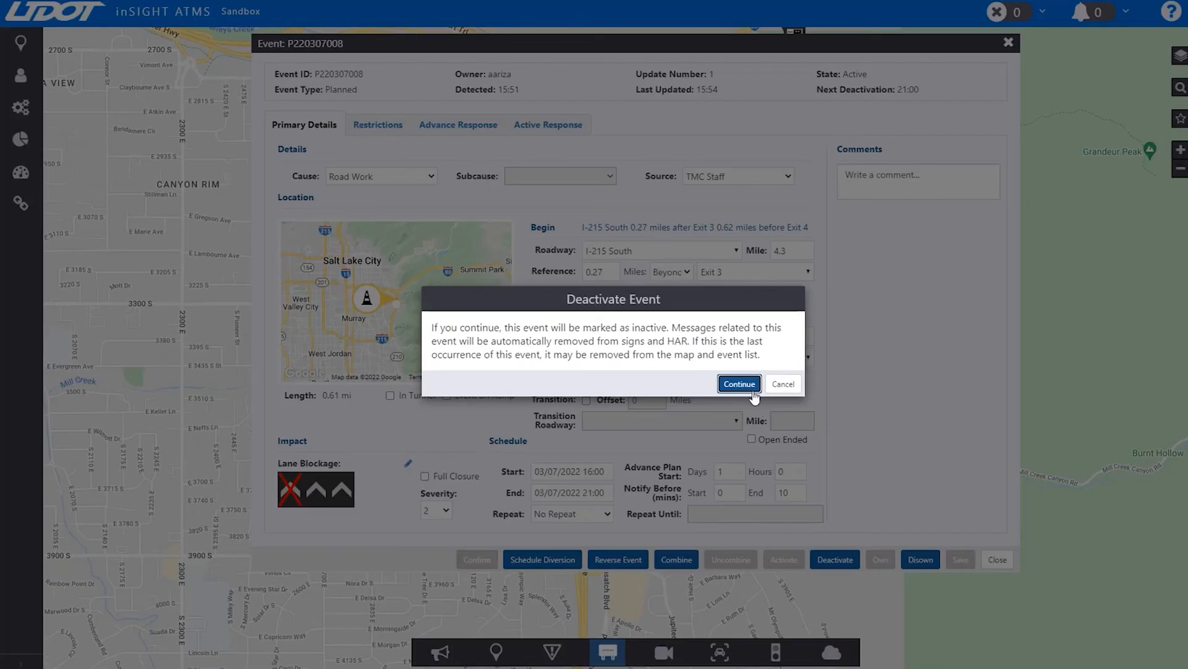
{"action": "left_click", "coordinate": [740, 384]}
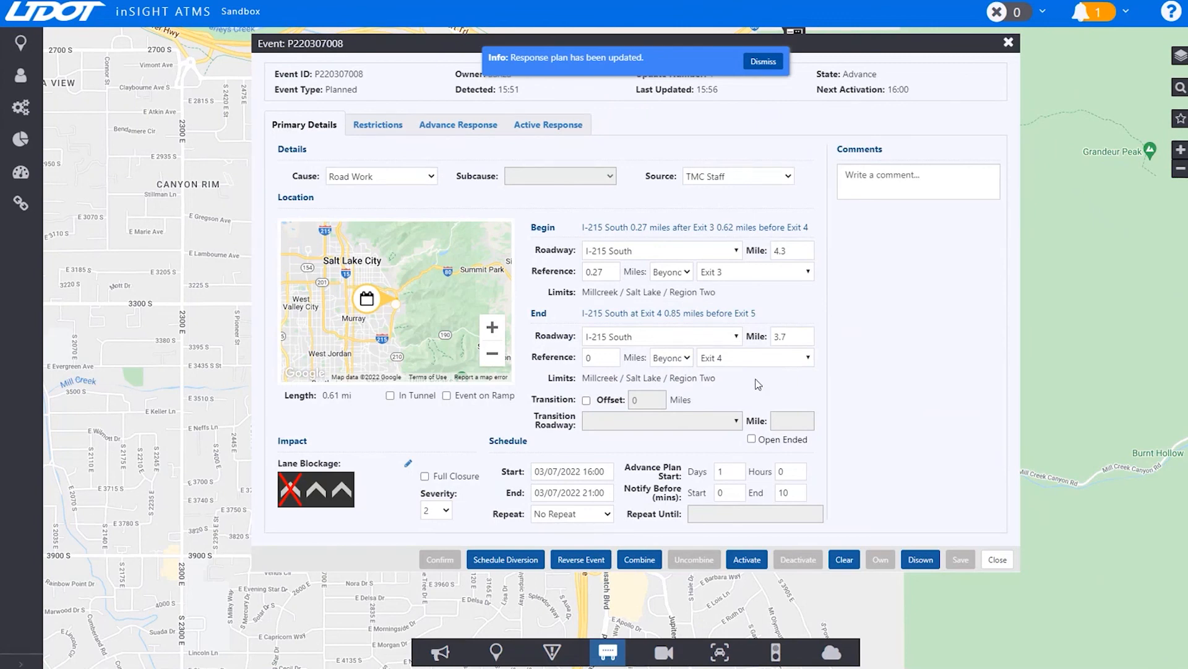
{"action": "left_click", "coordinate": [846, 561]}
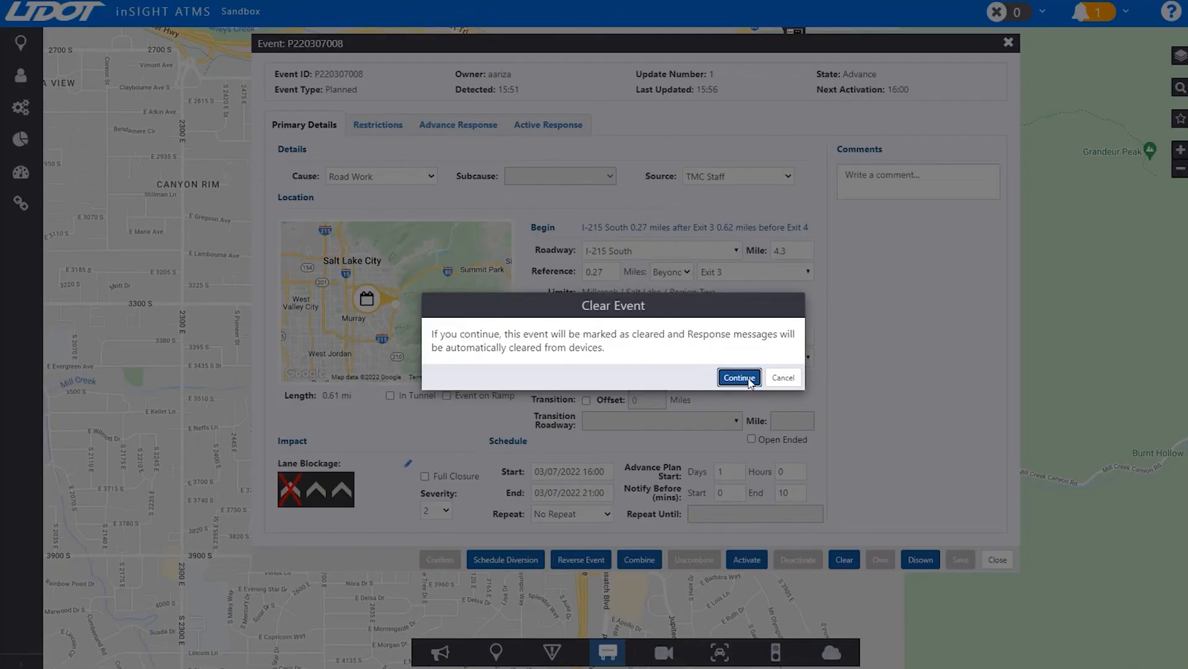
{"action": "left_click", "coordinate": [743, 379]}
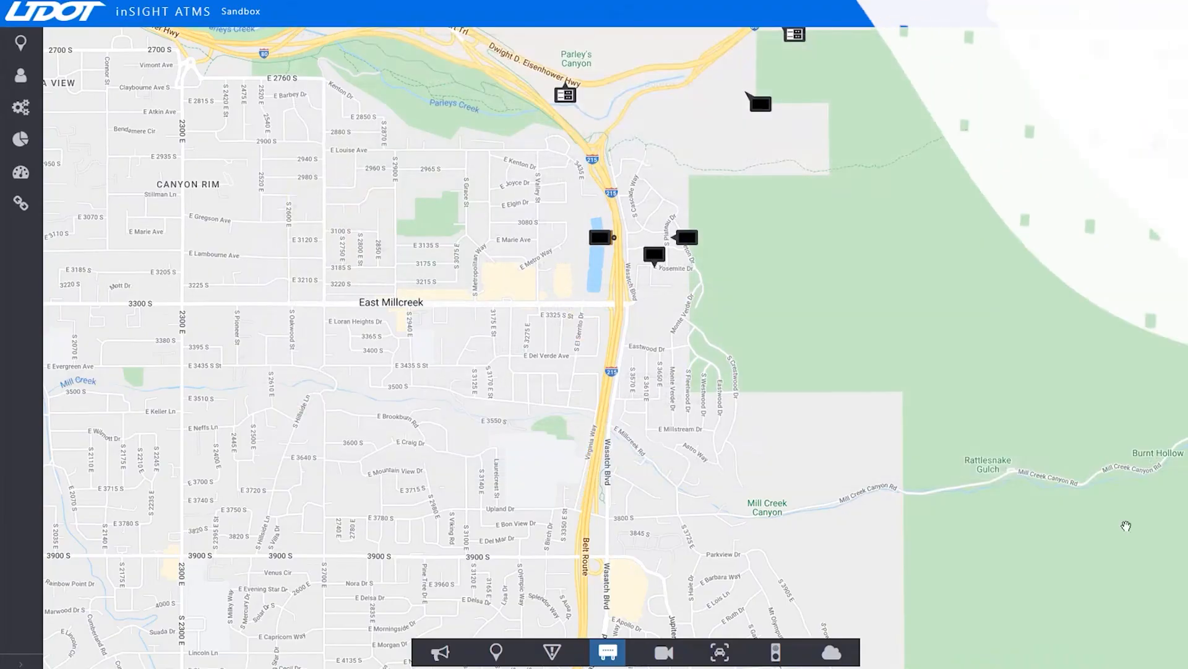